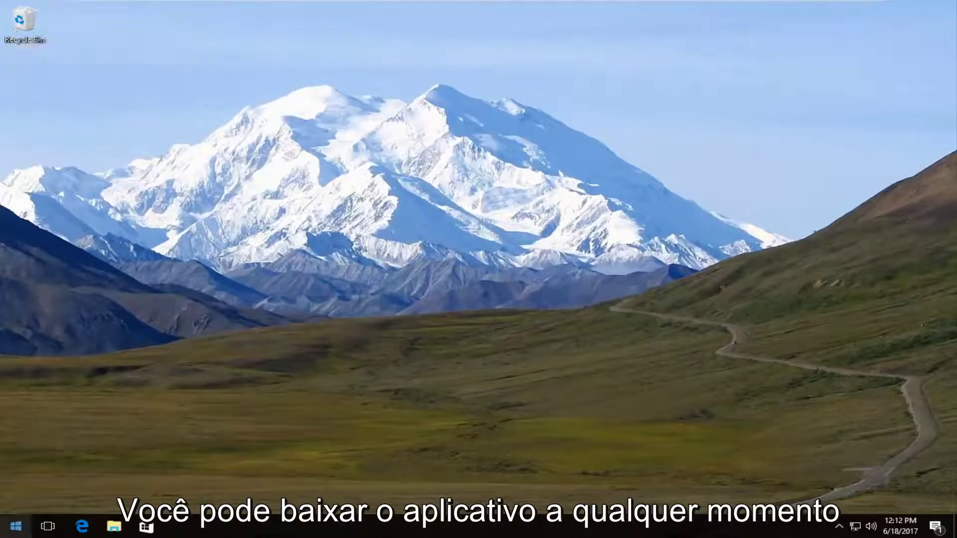
Check the empty Recycle Bin's context menu, then close the Recycle Bin
double_click(17, 21)
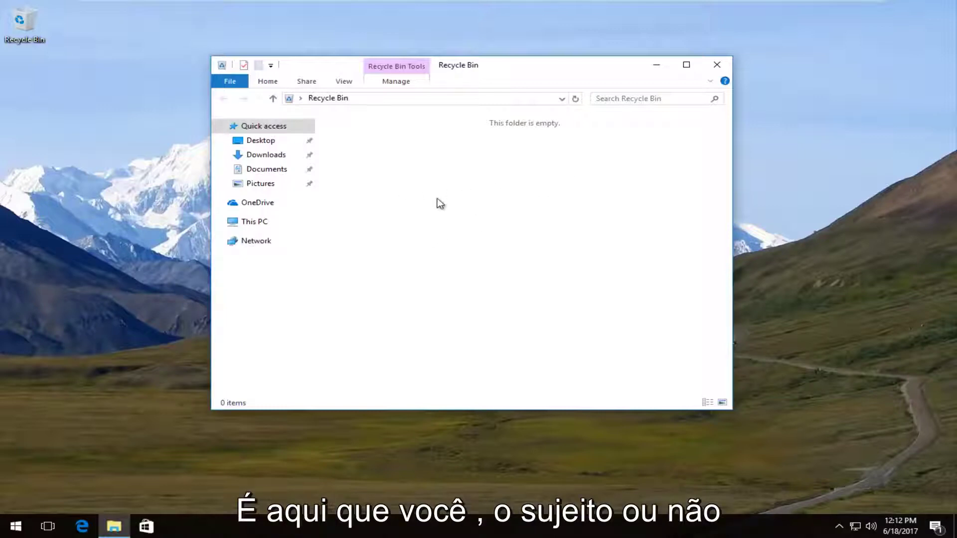
right_click(439, 178)
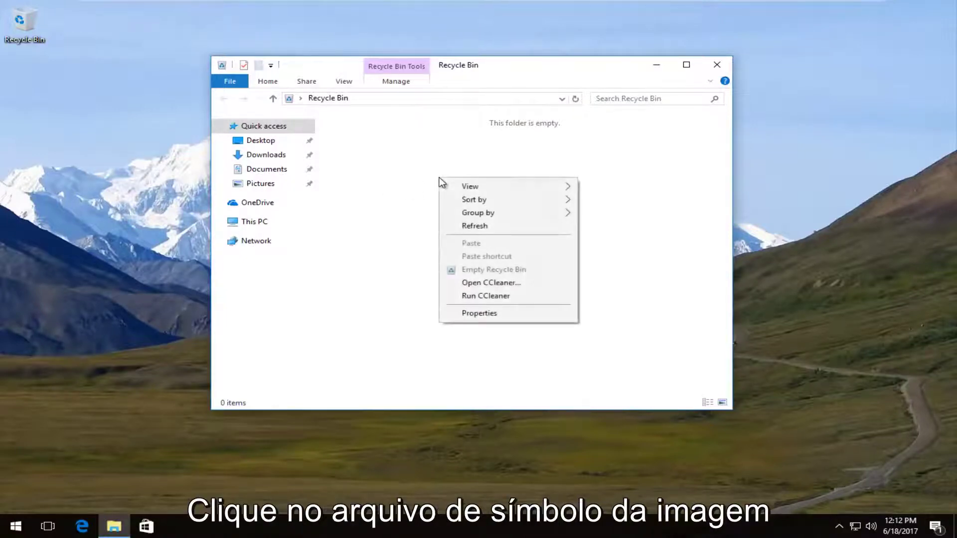
right_click(425, 202)
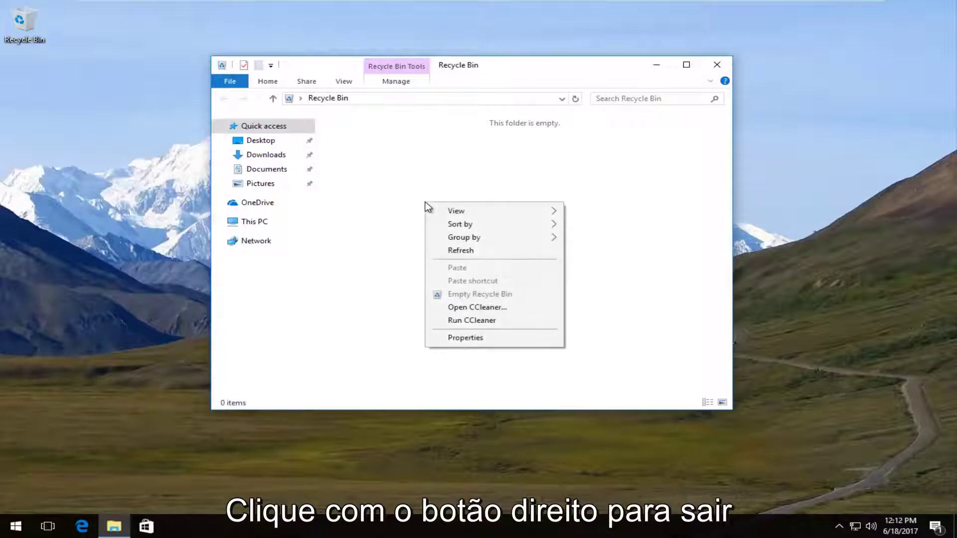
left_click(640, 278)
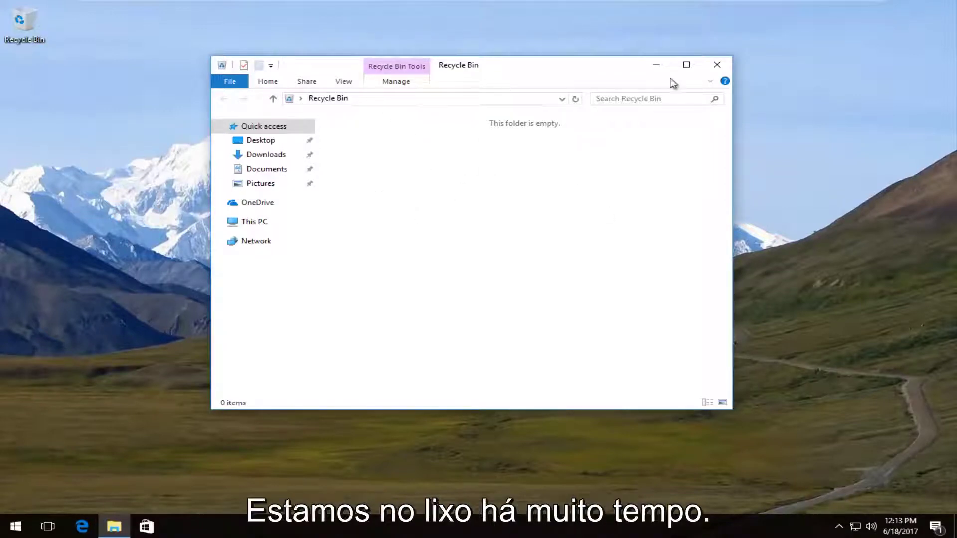
left_click(713, 70)
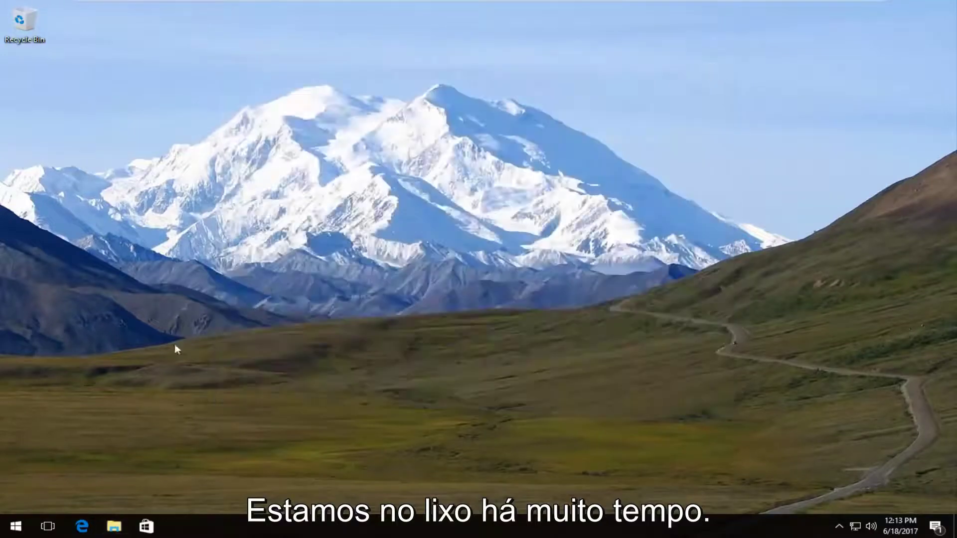
In Edge, search Google for 'piriform ccleaner', then for 'recuva'
left_click(82, 526)
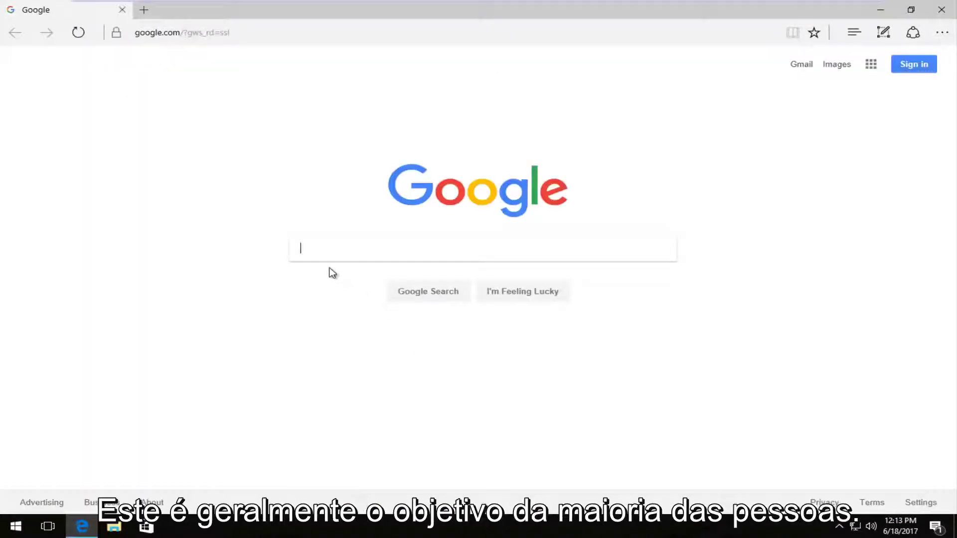
type("piriform ccleaner")
key("Return")
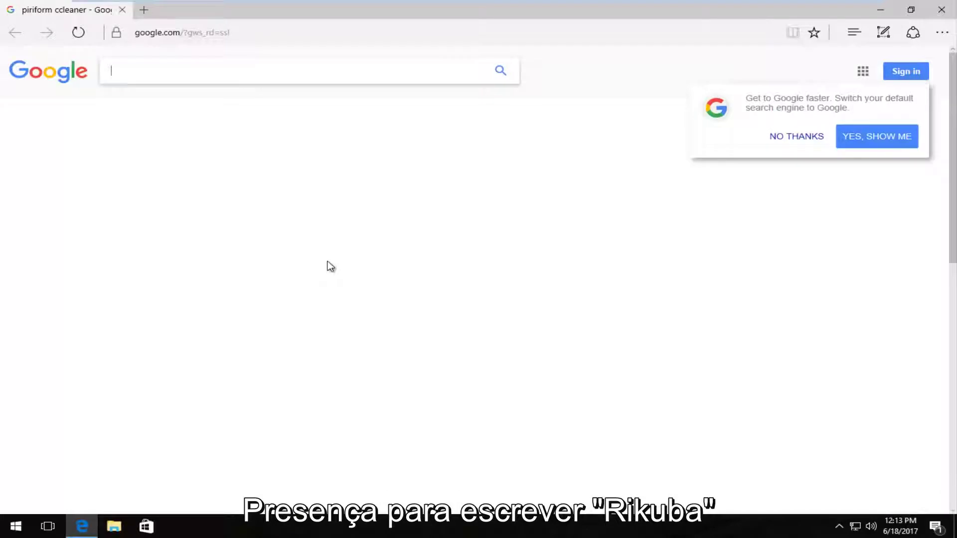
type("recuva")
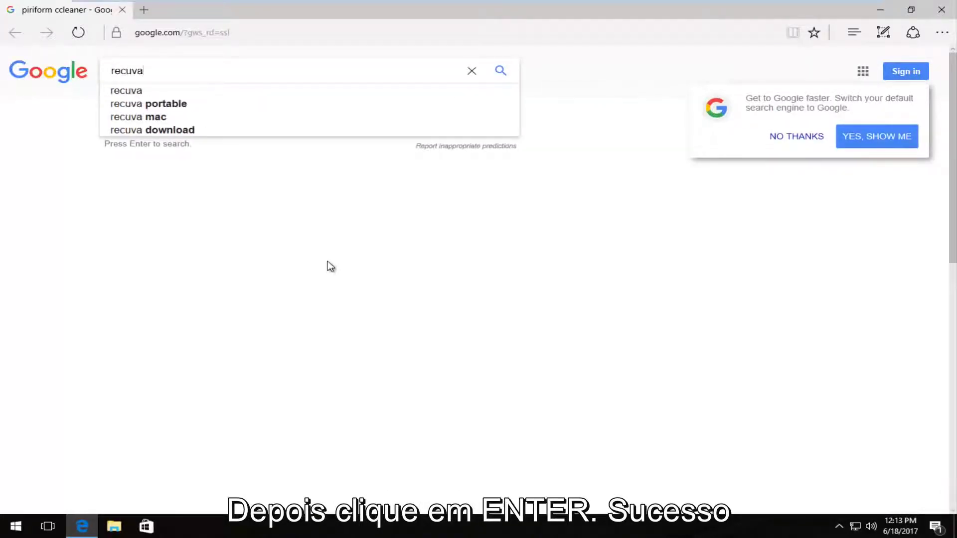
key("Return")
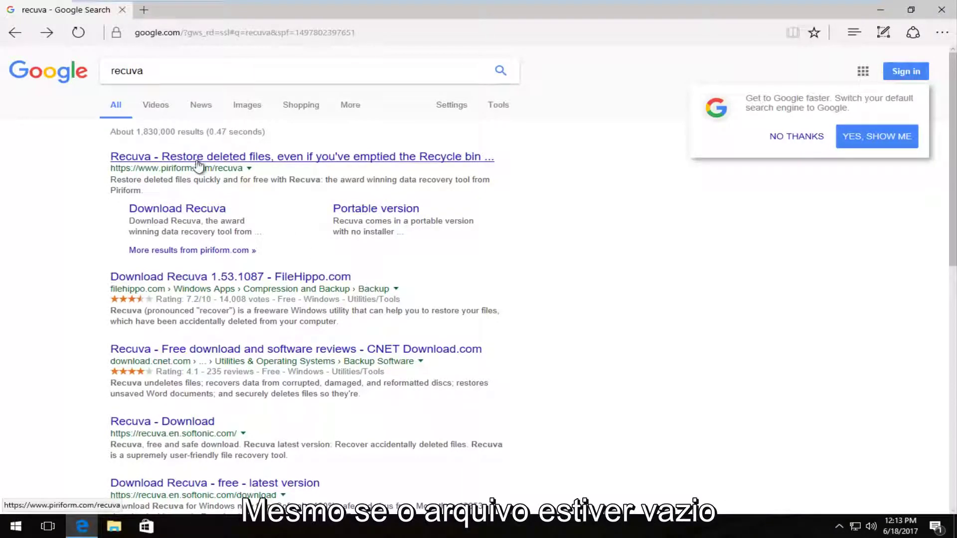
double_click(170, 169)
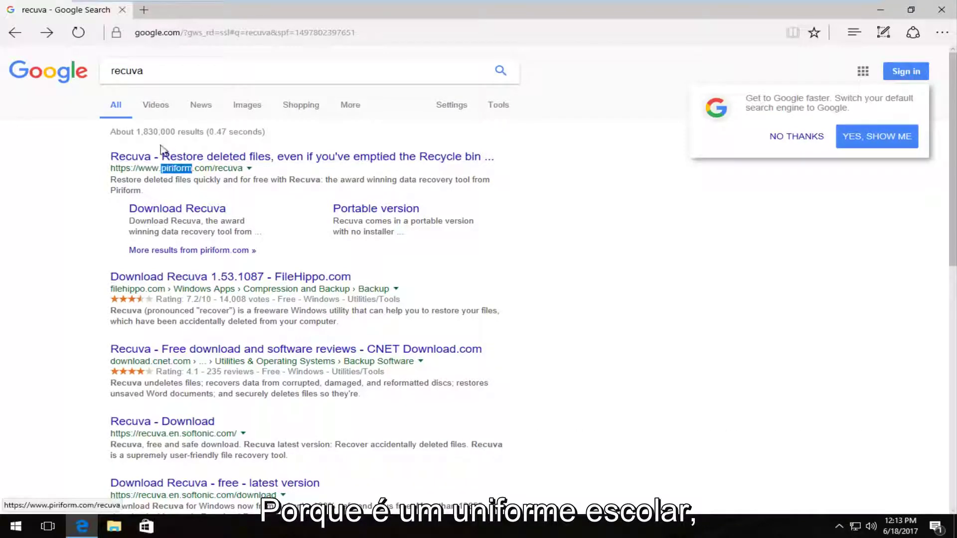
Follow the piriform.com result to Recuva's editions and reach the Free Download page
left_click(151, 162)
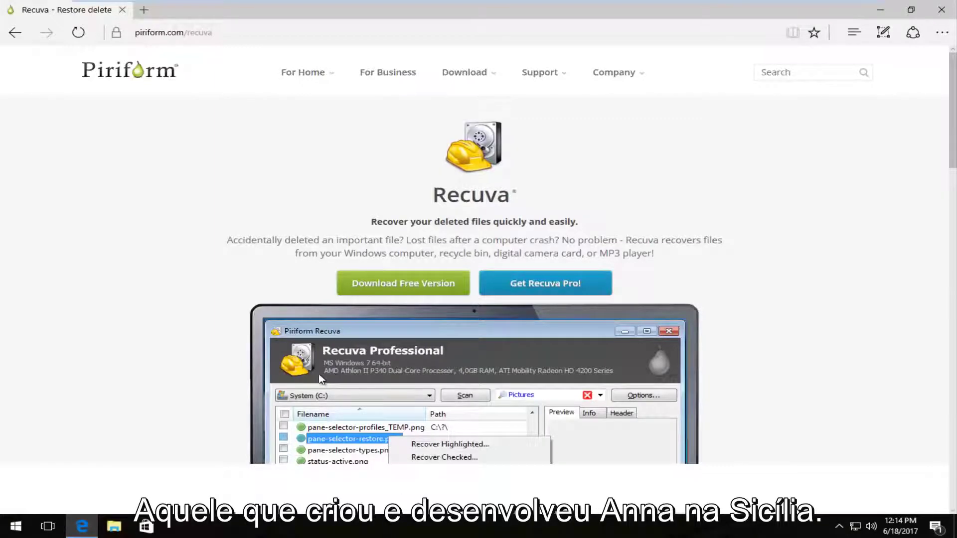
scroll(321, 379, "down", 2)
scroll(441, 237, "up", 2)
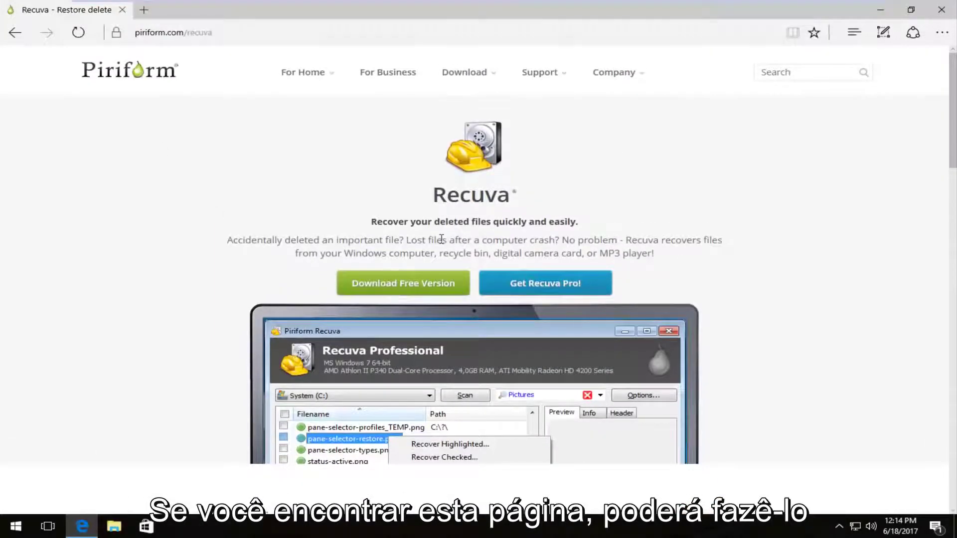
left_click(420, 286)
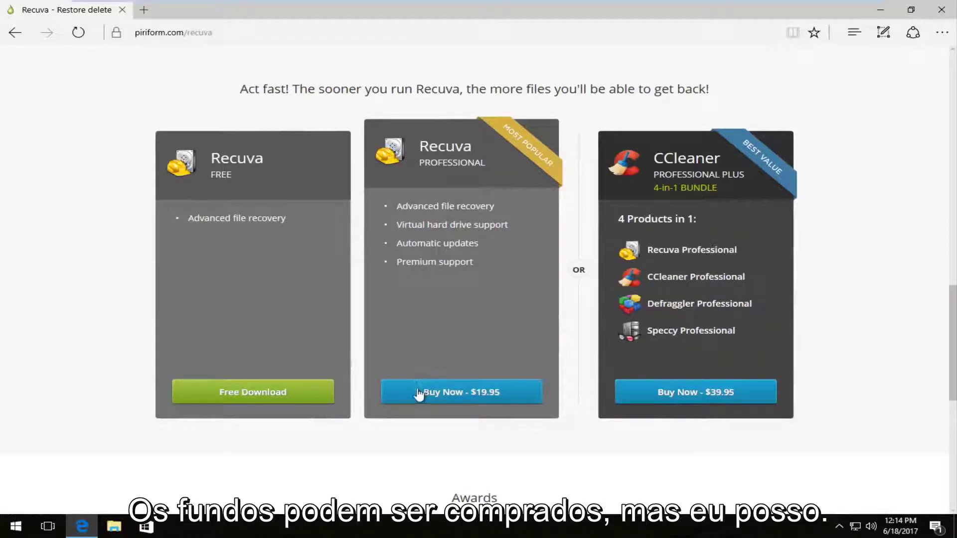
left_click(239, 393)
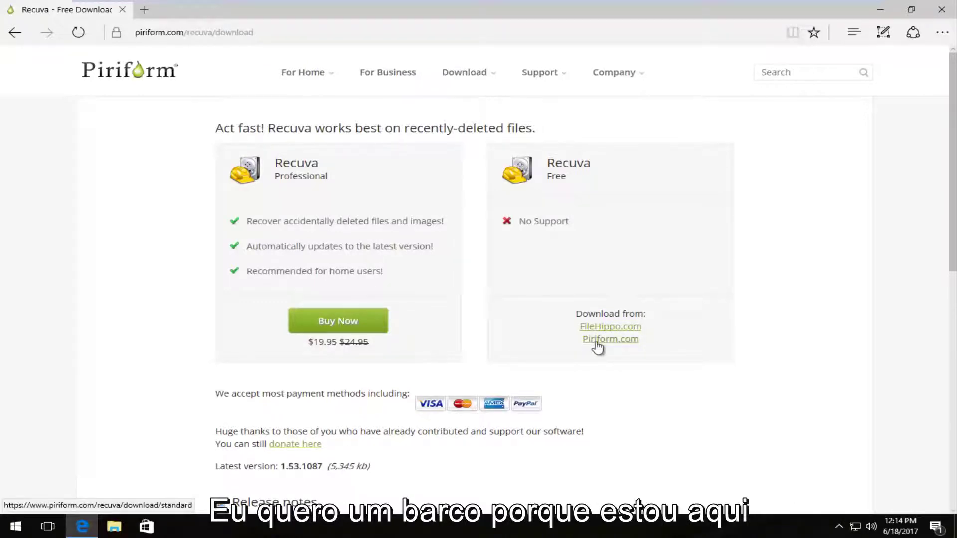
Download rcsetup153.exe from Piriform.com, save it and run the installer
left_click(596, 341)
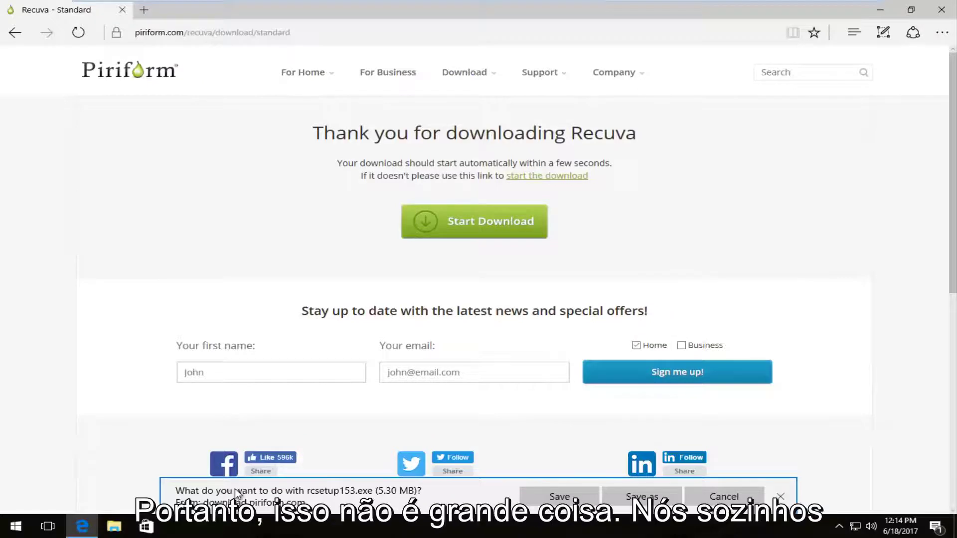
left_click(531, 496)
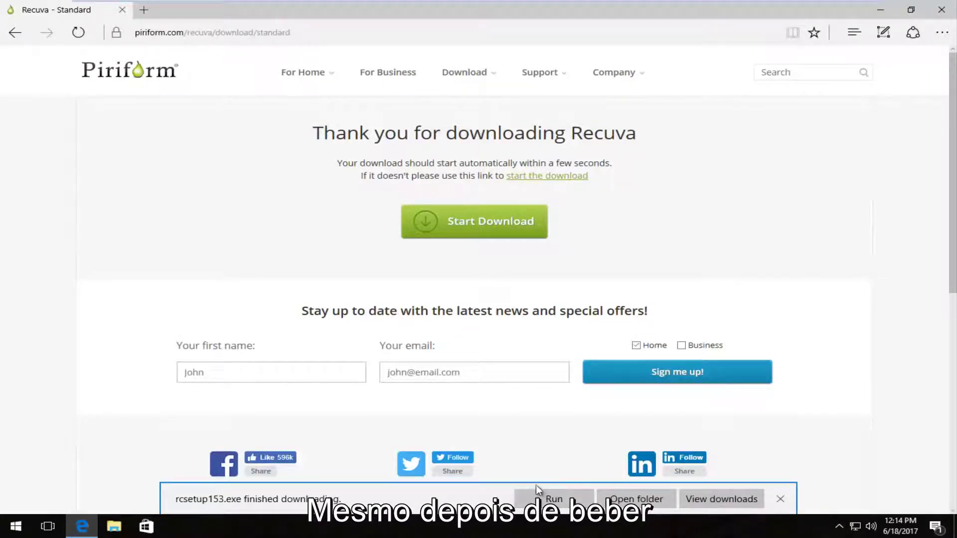
left_click(535, 497)
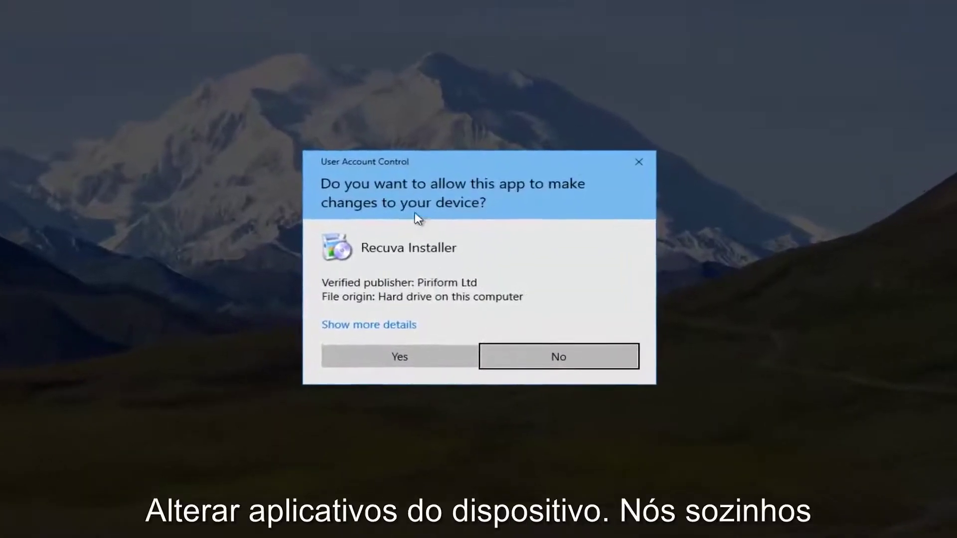
Approve UAC, install Recuva v1.53 with all default options, and untick View release notes
left_click(394, 361)
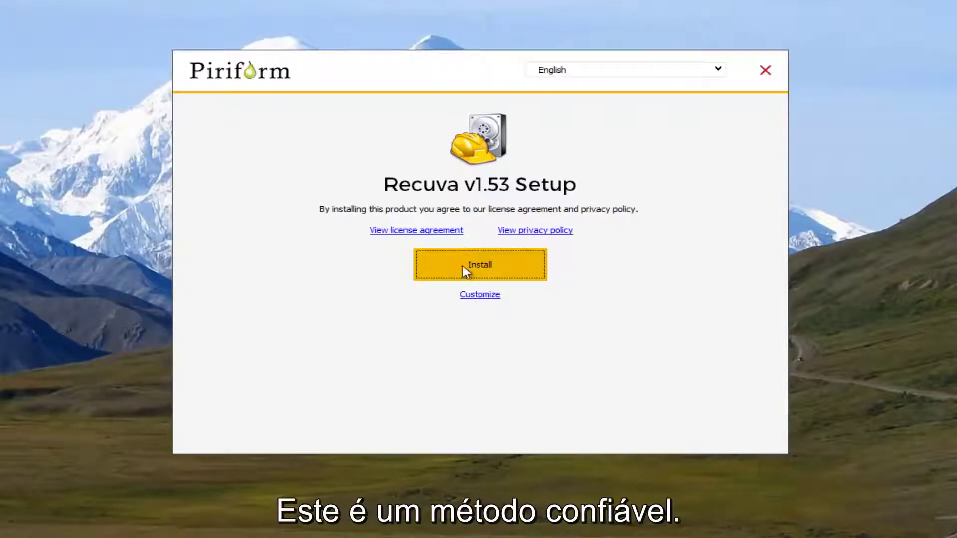
left_click(479, 297)
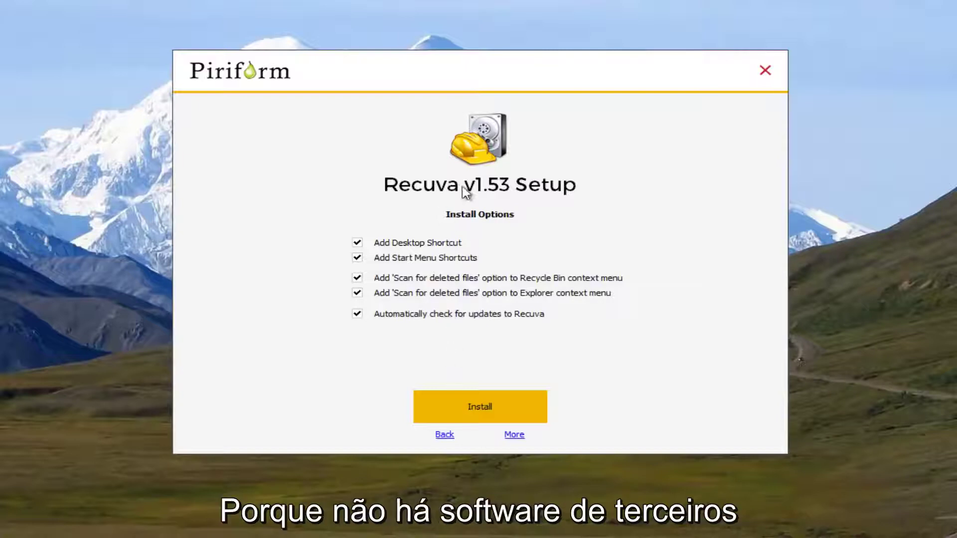
left_click(447, 406)
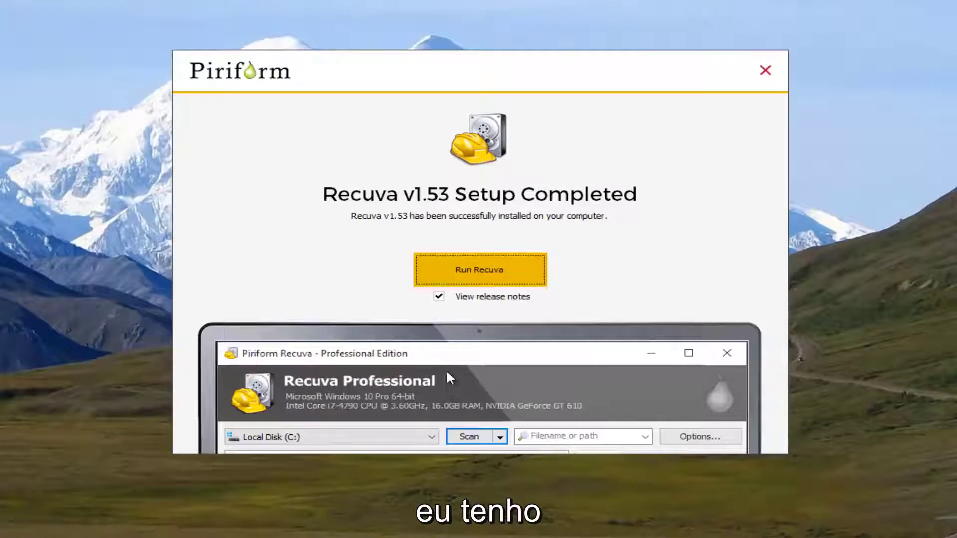
left_click(439, 297)
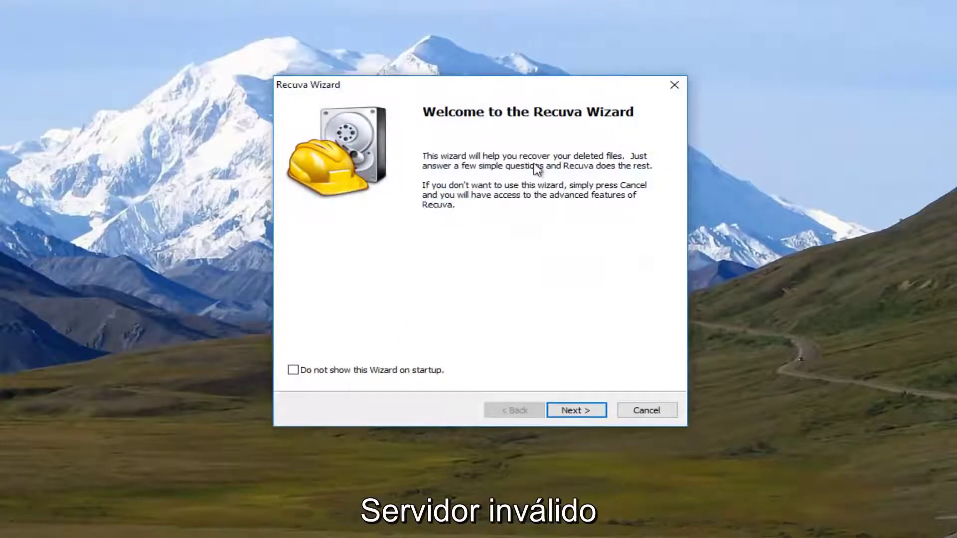
Choose Pictures as the file type and 'I'm not sure' as the location
left_click(575, 409)
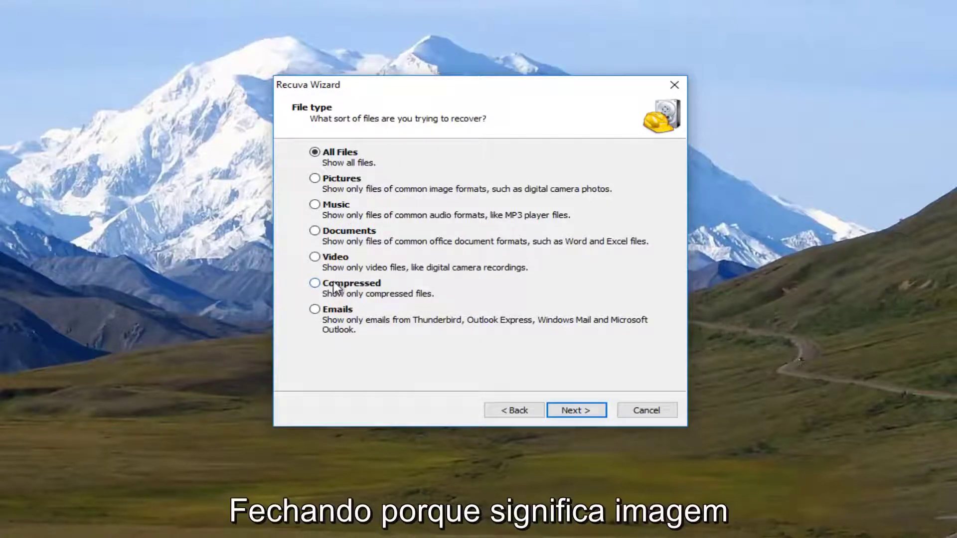
left_click(318, 180)
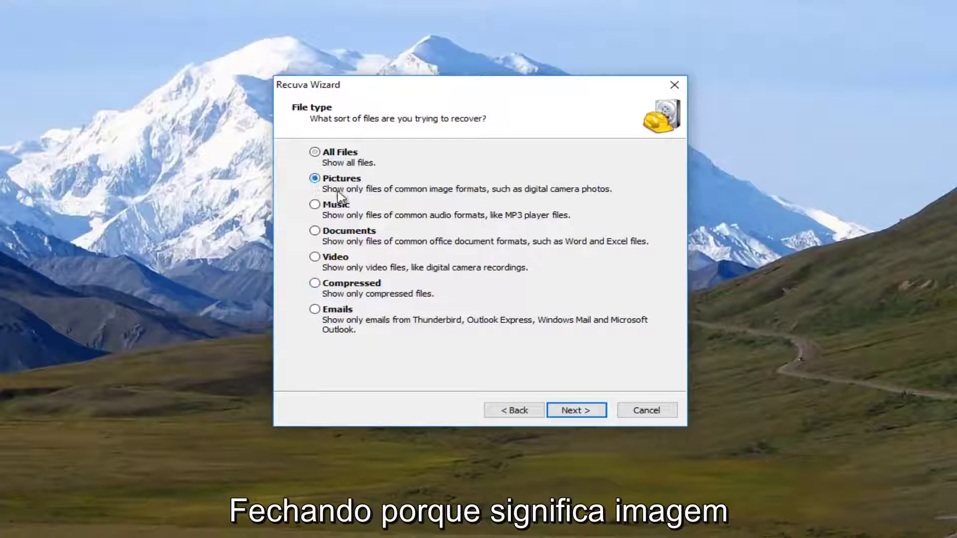
left_click(573, 417)
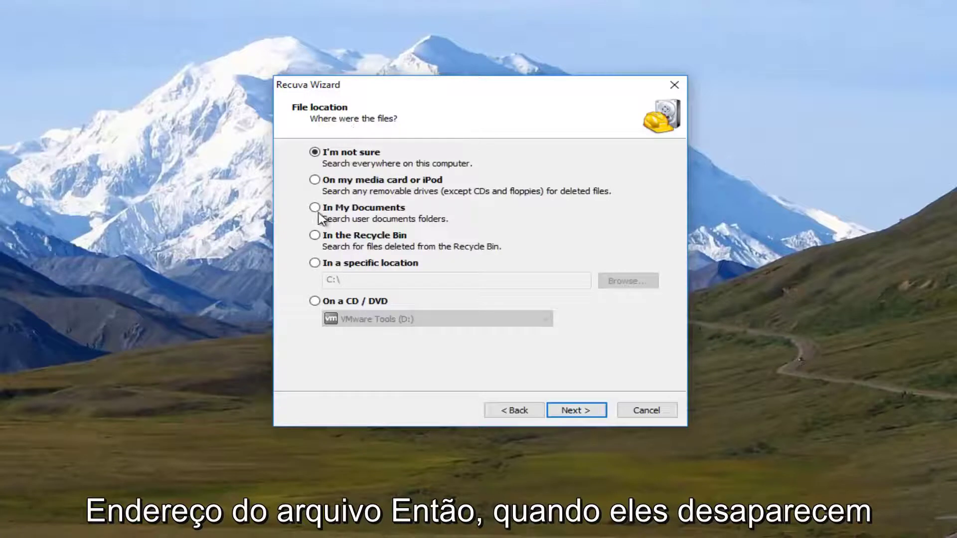
left_click(325, 240)
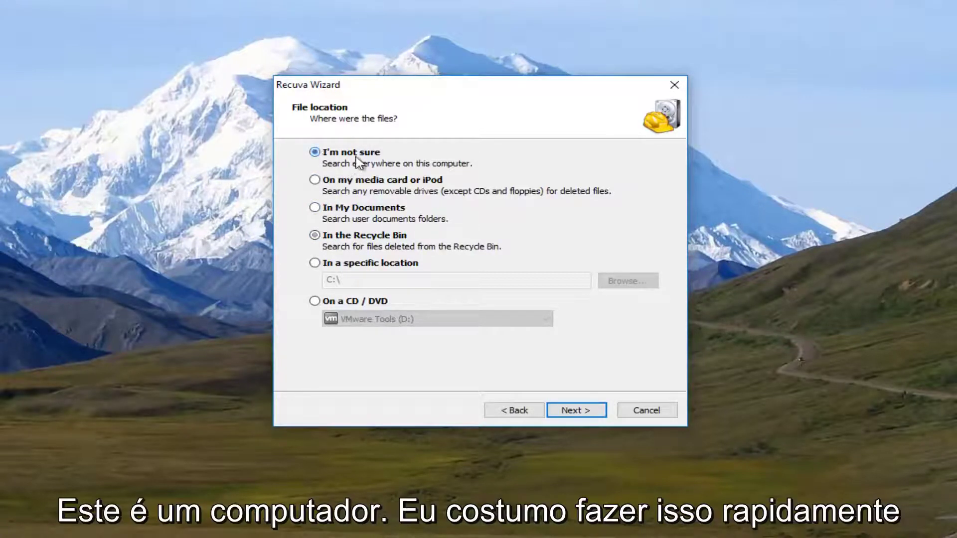
left_click(336, 156)
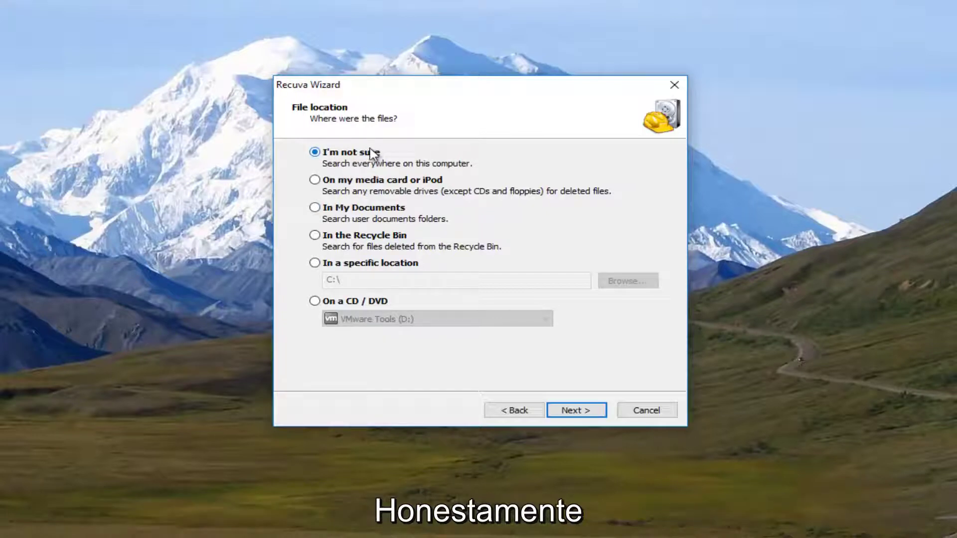
left_click(579, 411)
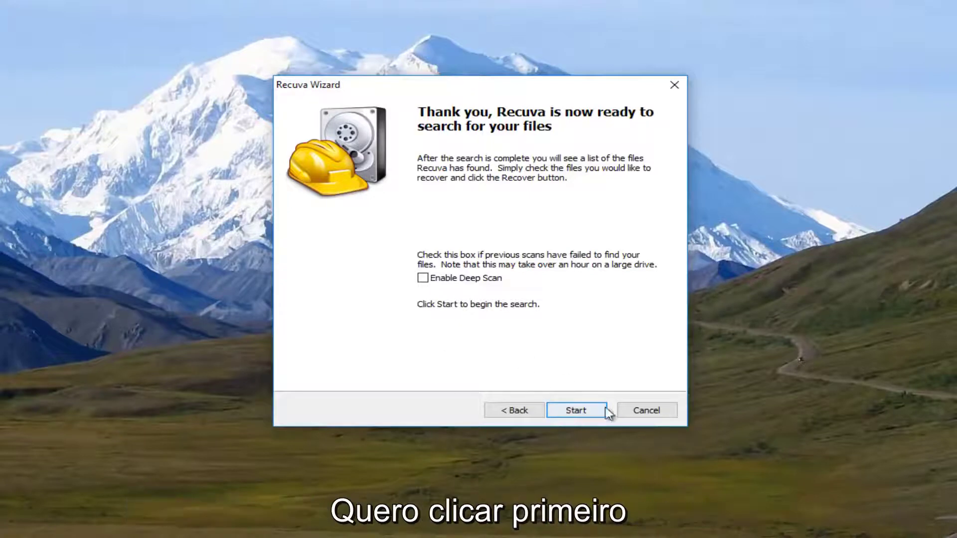
Start the picture search and scroll through the 133 found files
left_click(579, 414)
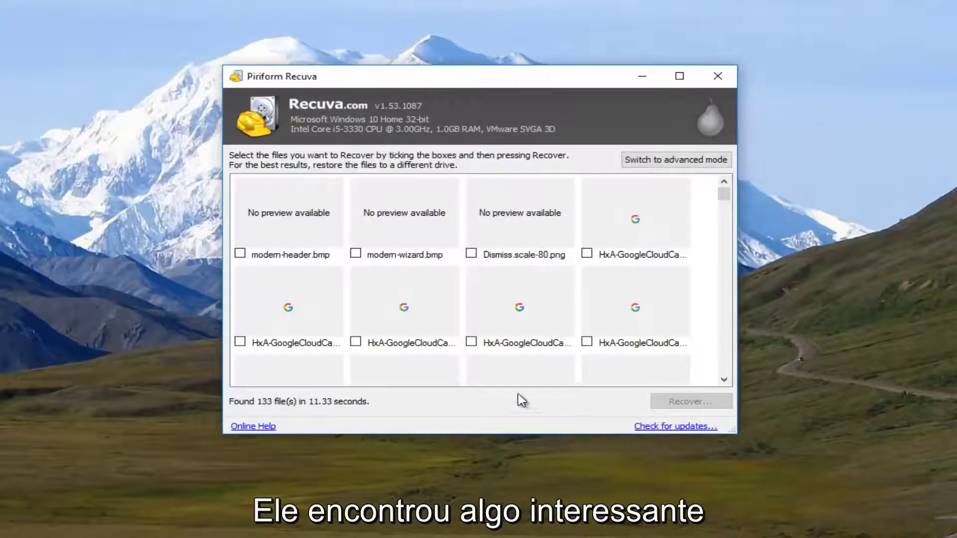
scroll(402, 334, "down", 3)
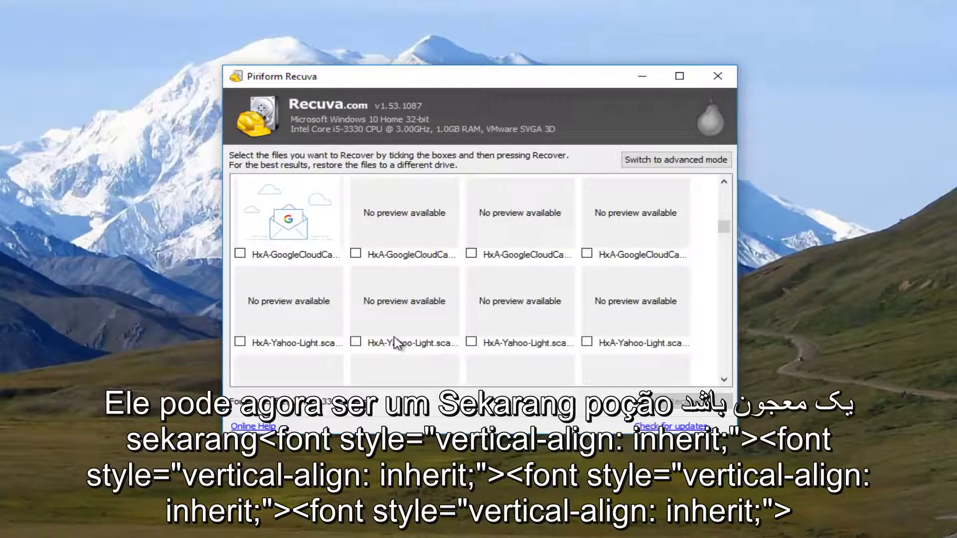
scroll(396, 343, "down", 1)
scroll(396, 343, "up", 3)
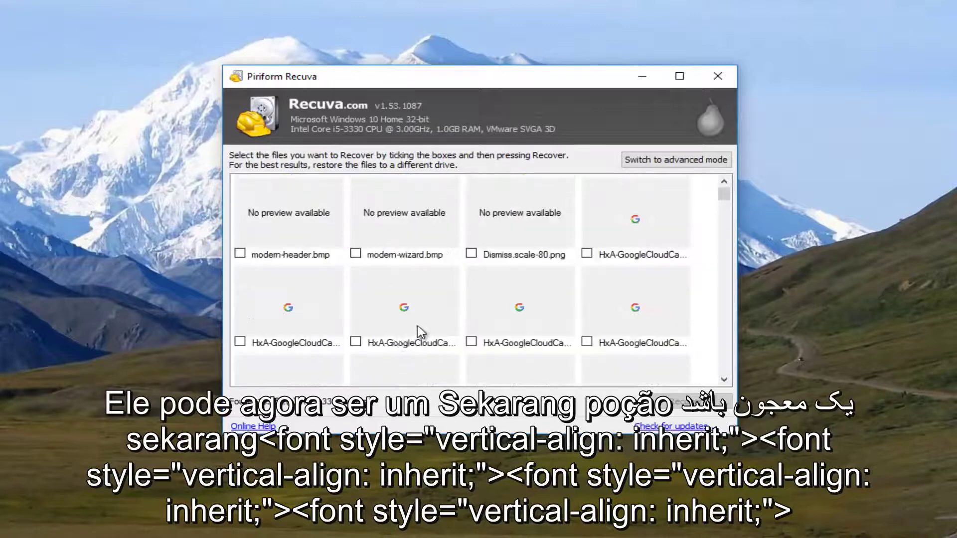
scroll(422, 331, "down", 3)
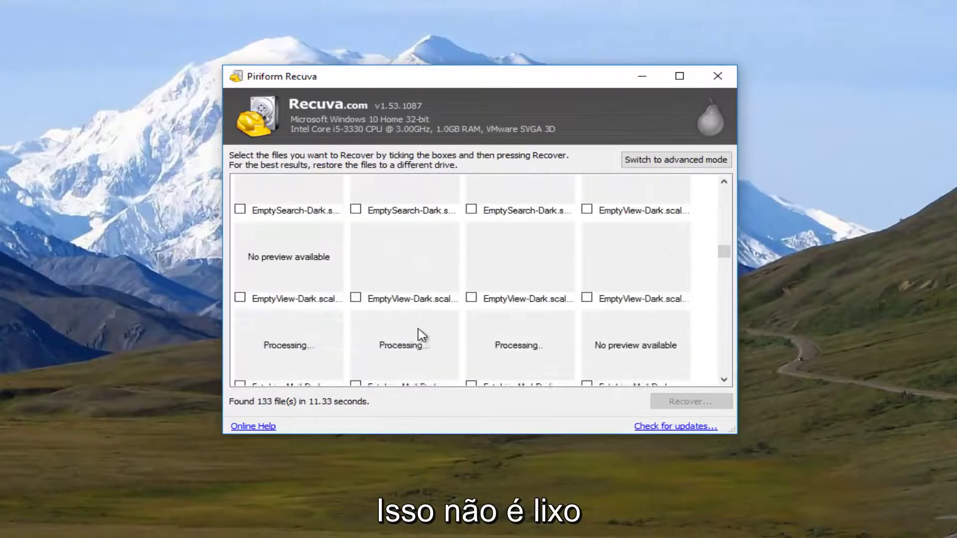
scroll(413, 333, "up", 2)
scroll(409, 334, "down", 1)
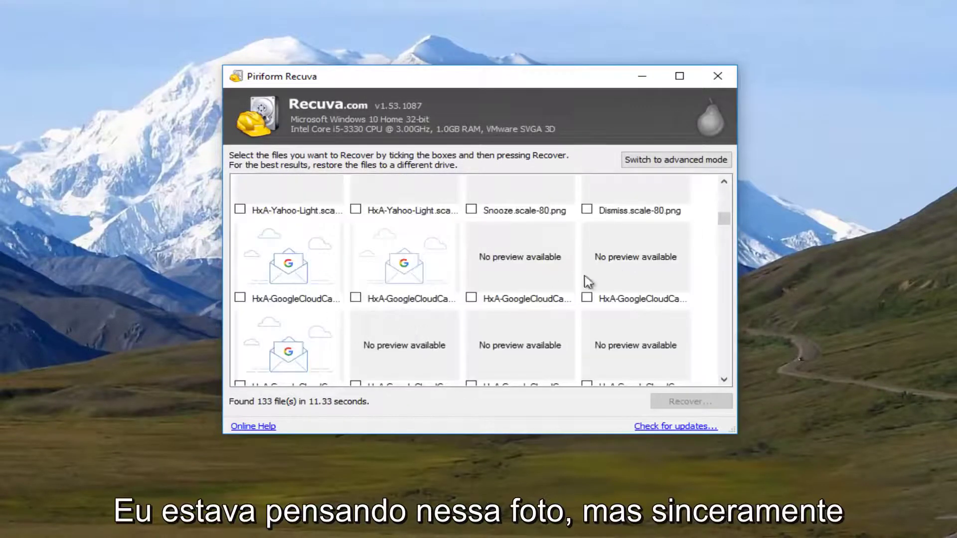
scroll(493, 294, "down", 5)
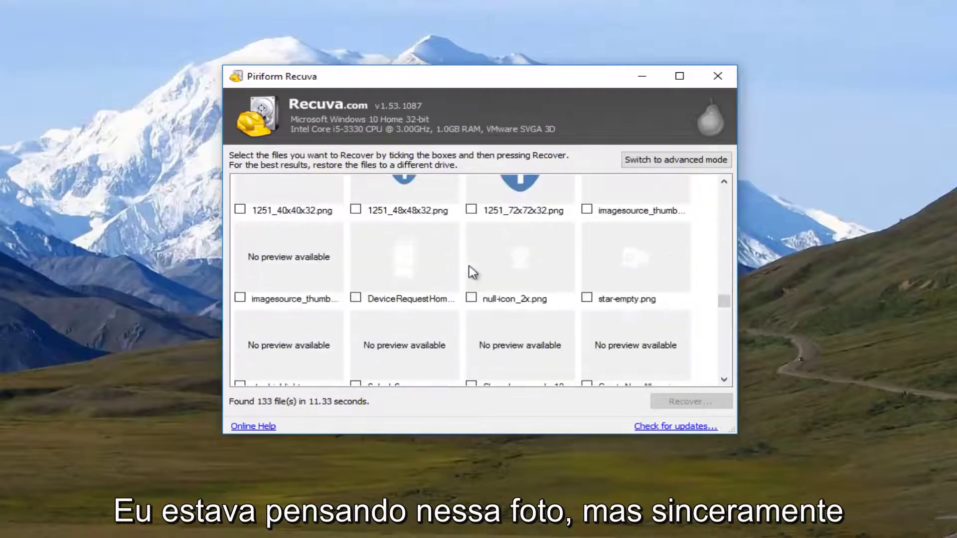
Switch to the detailed file list, enlarge the window and widen the Filename column
left_click(674, 162)
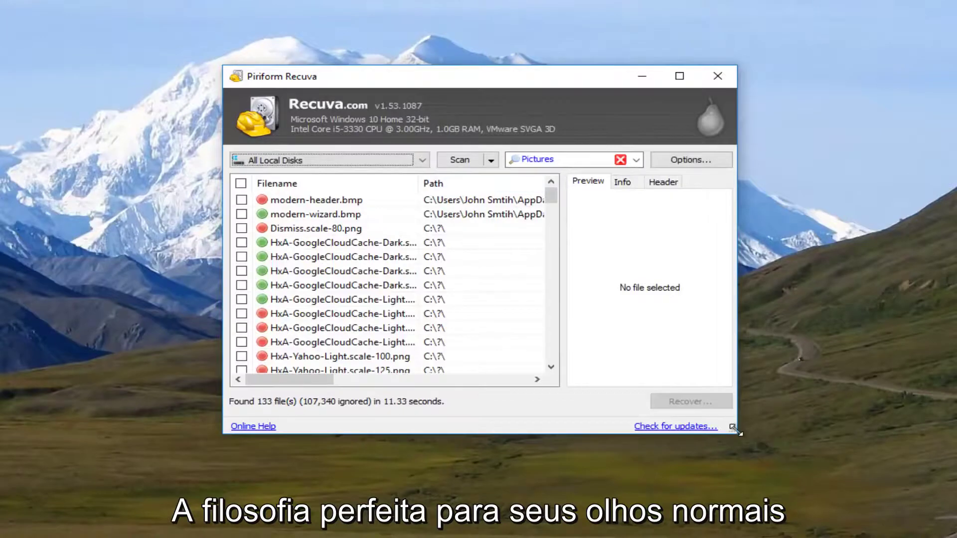
left_click_drag(732, 429, 950, 498)
mouse_move(421, 181)
left_mouse_down()
mouse_move(498, 184)
mouse_move(415, 171)
left_mouse_up()
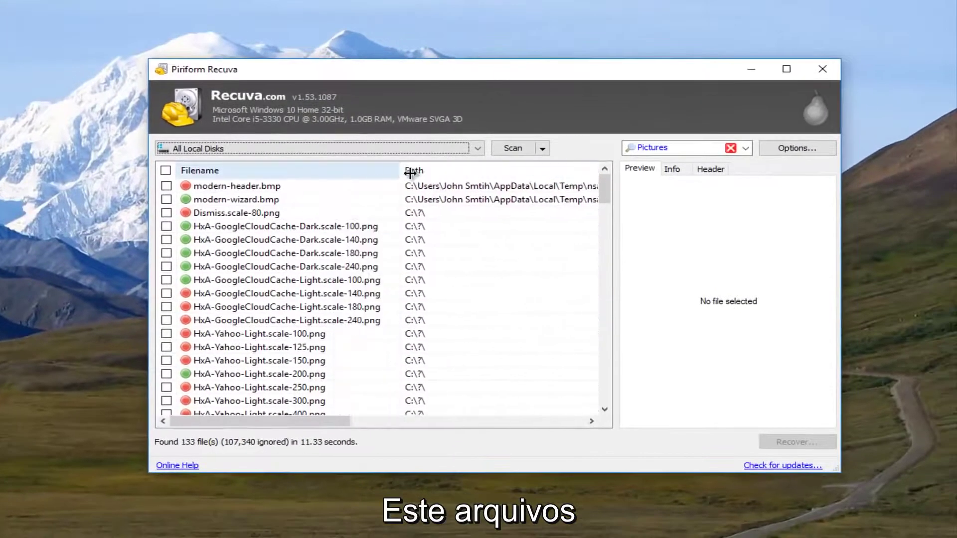
scroll(295, 286, "down", 2)
scroll(295, 287, "down", 5)
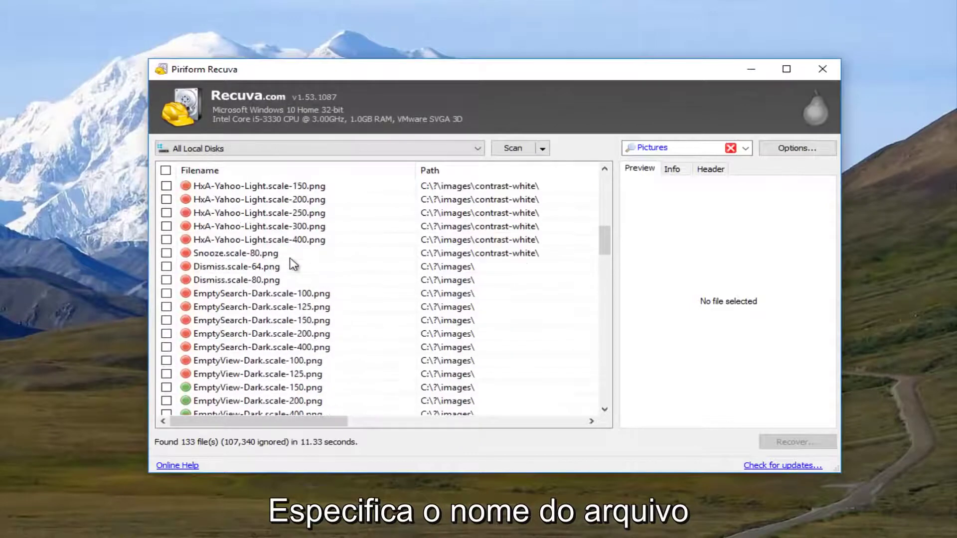
scroll(287, 261, "down", 12)
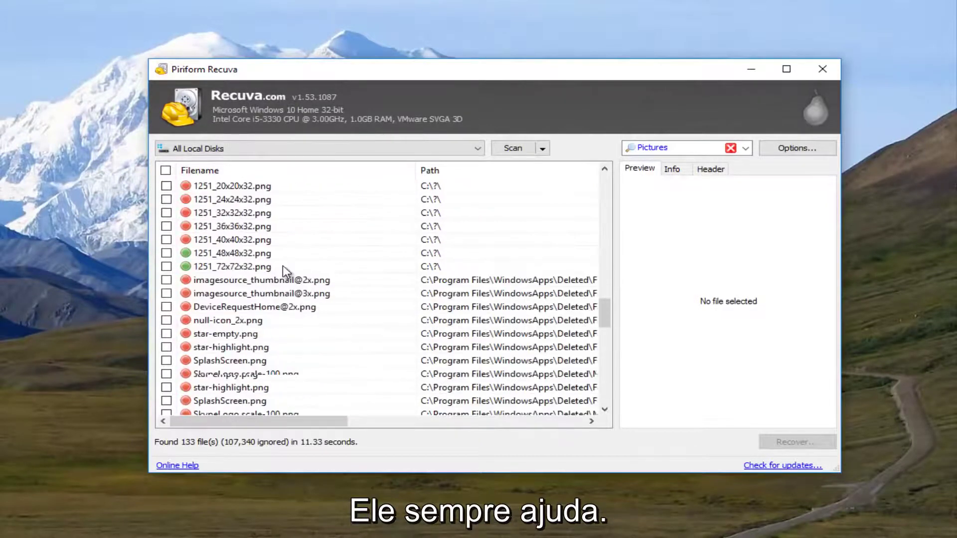
scroll(284, 272, "down", 4)
scroll(287, 272, "up", 2)
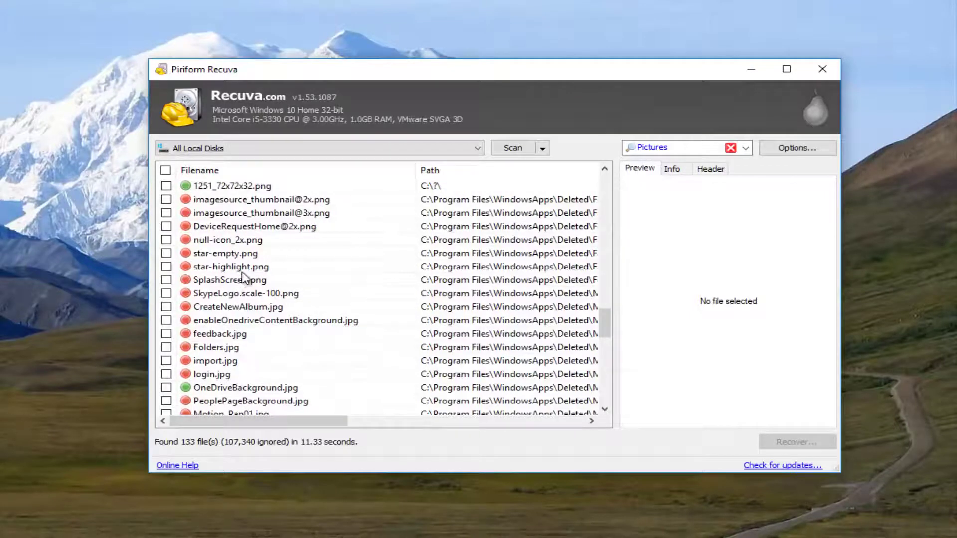
Preview star-highlight.png, the HxA-GoogleCloudCache-Dark scales and Dismiss.scale-80.png
left_click(237, 268)
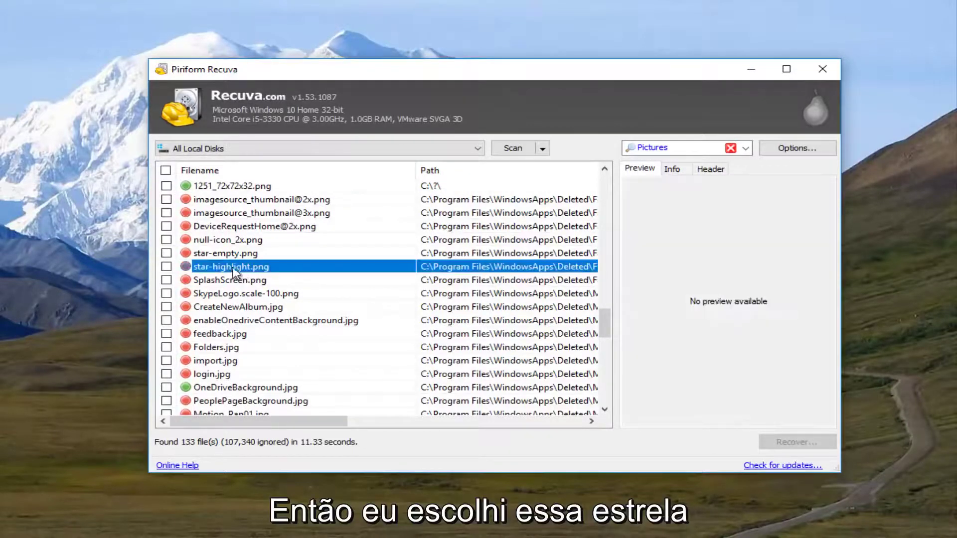
scroll(252, 284, "down", 3)
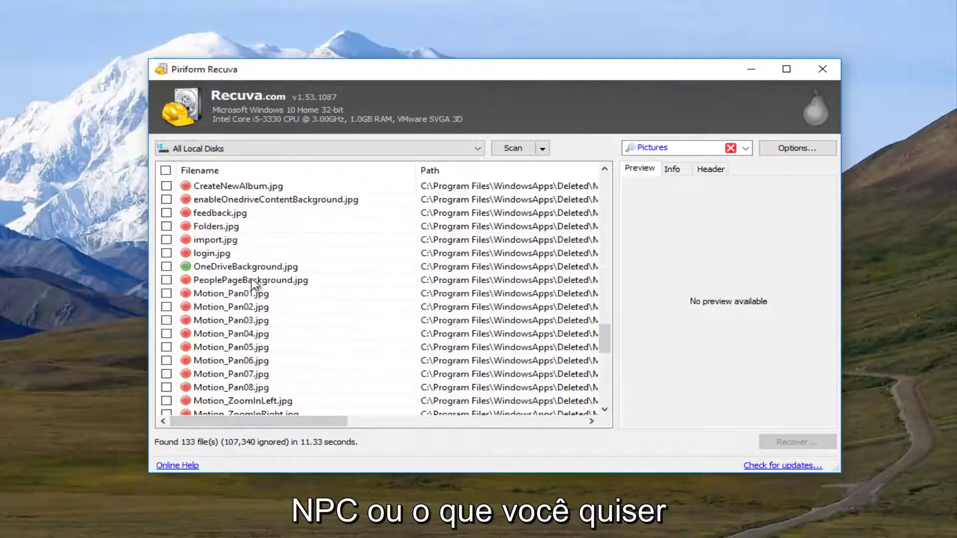
scroll(260, 304, "up", 10)
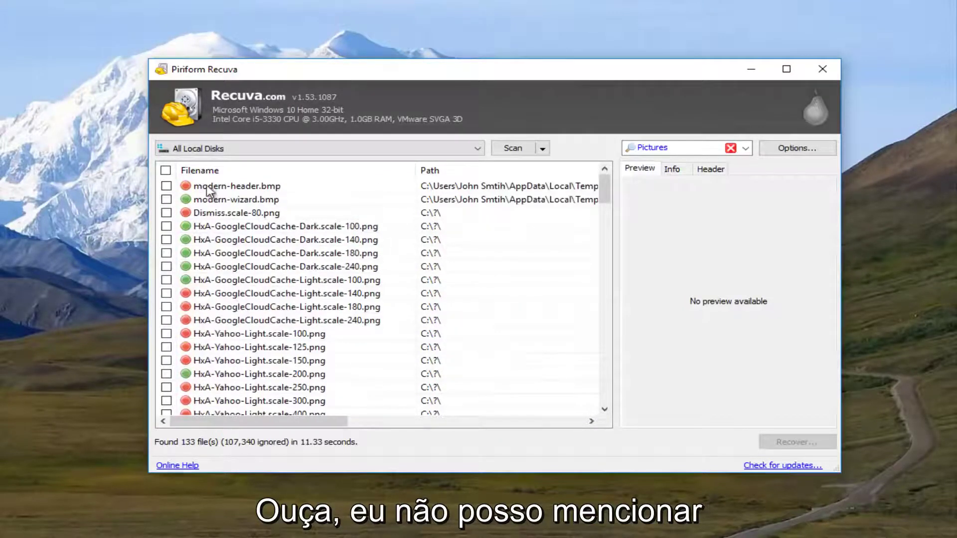
left_click(222, 267)
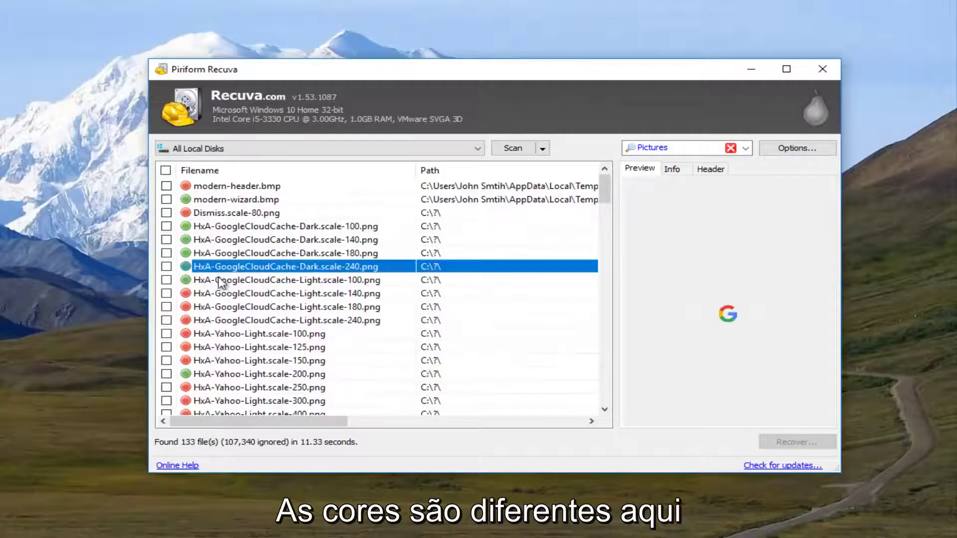
left_click(192, 242)
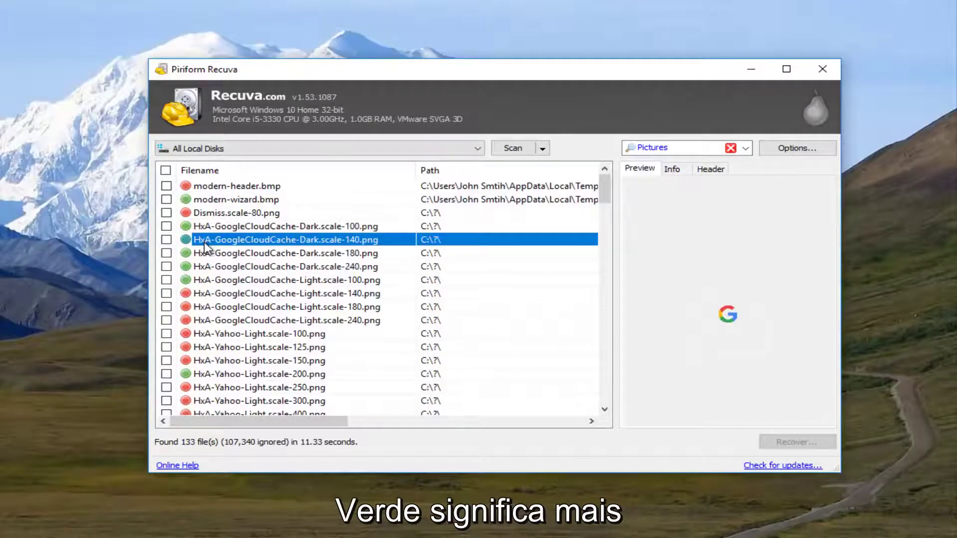
left_click(217, 228)
left_click(219, 215)
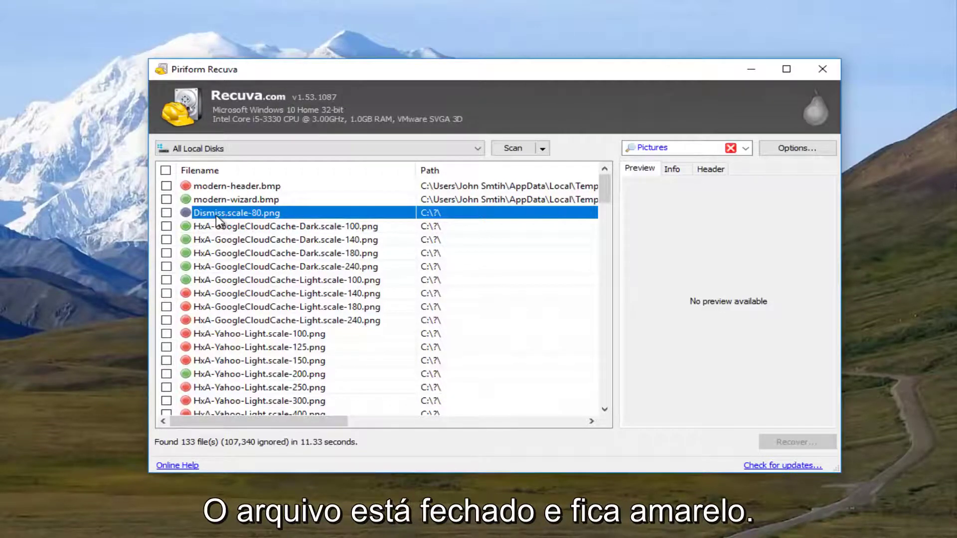
Recheck the HxA-GoogleCloudCache-Dark.scale-240 and -140 previews, then select another file
scroll(289, 272, "down", 7)
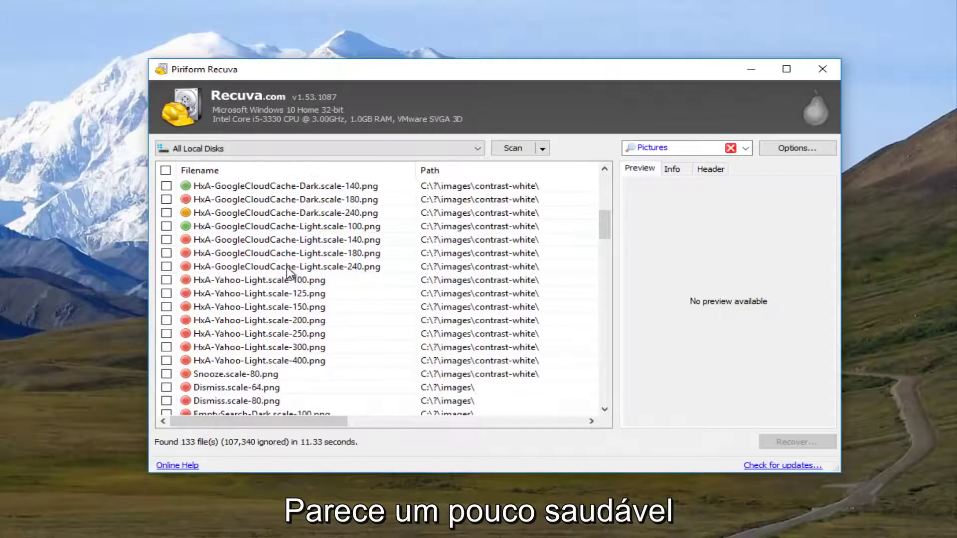
scroll(287, 267, "up", 2)
left_click(232, 297)
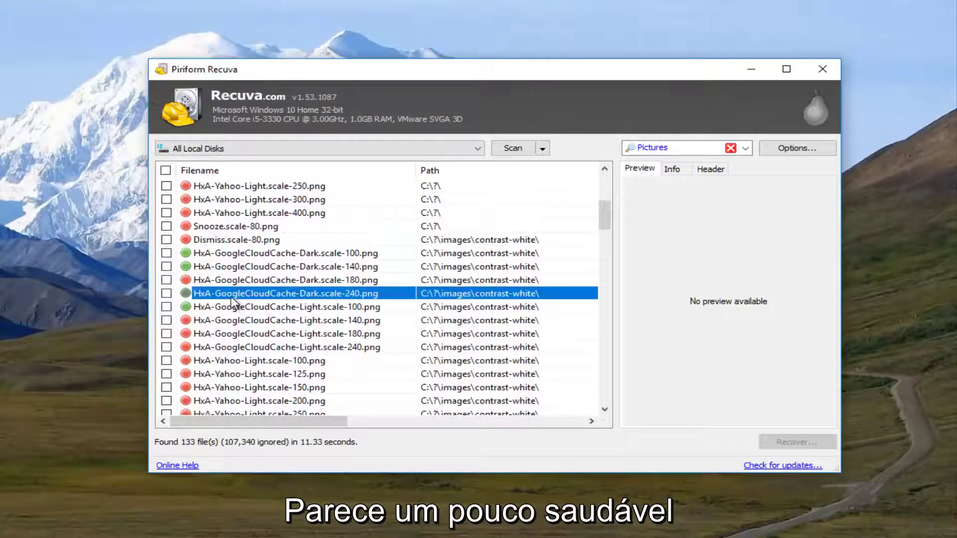
left_click(213, 269)
scroll(220, 280, "up", 2)
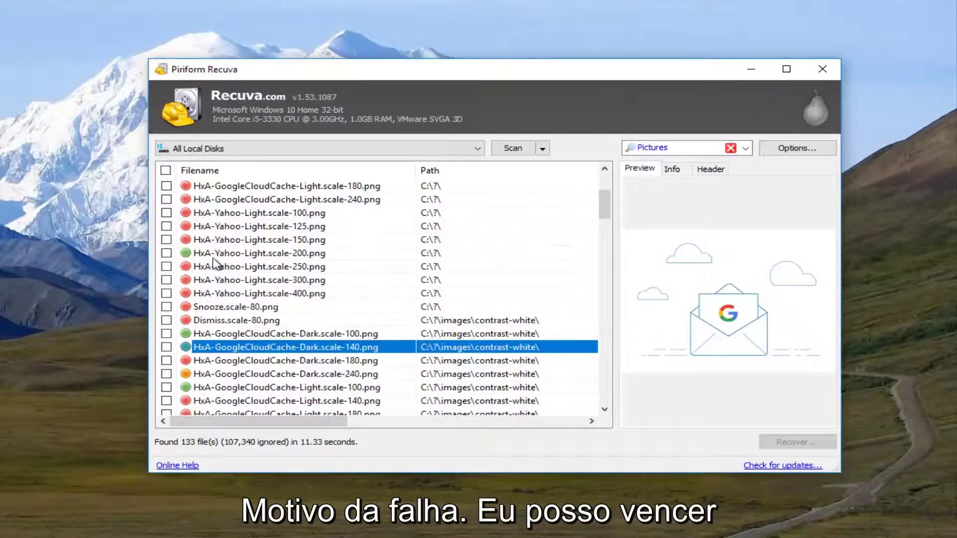
left_click(223, 267)
Select HxA-Yahoo-Light.scale-200.png and tick its checkbox for recovery
left_click(225, 254)
right_click(225, 255)
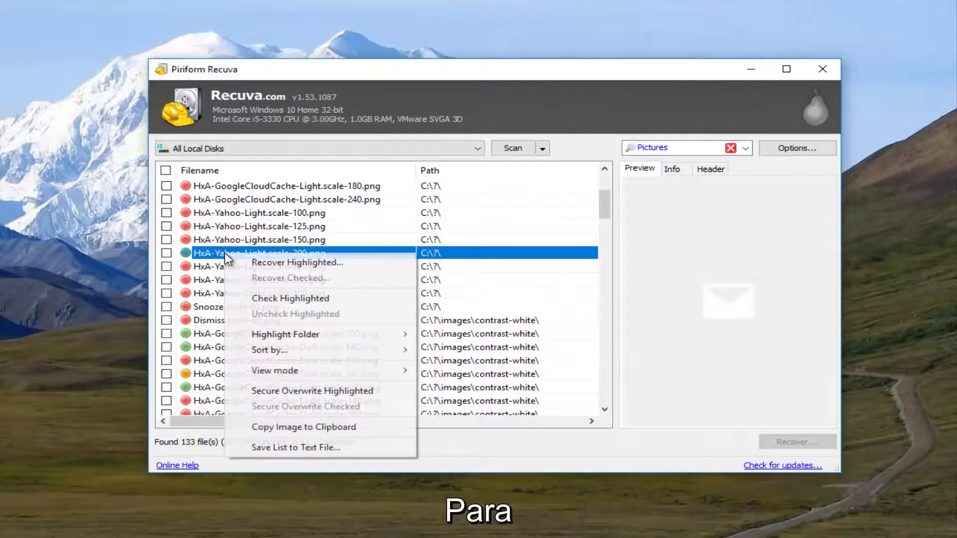
left_click(213, 255)
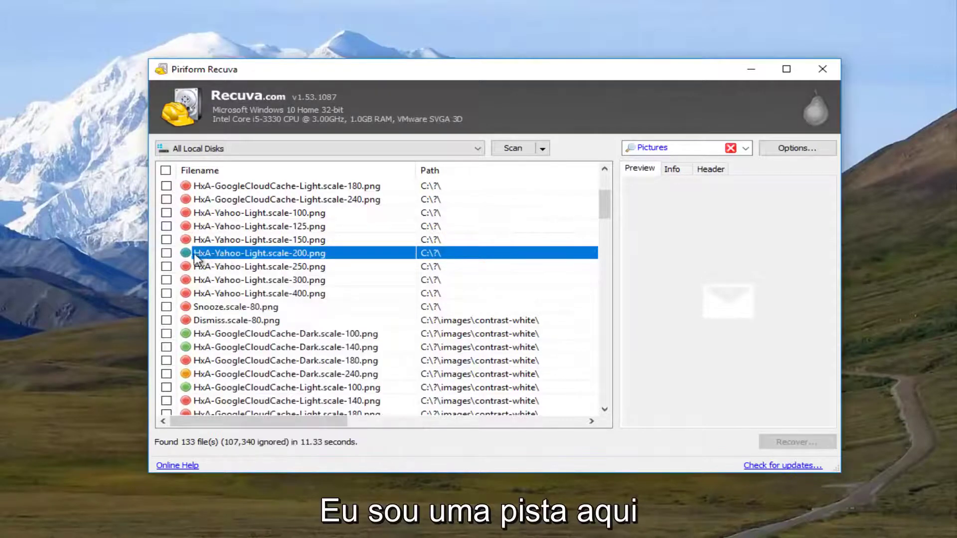
left_click(166, 253)
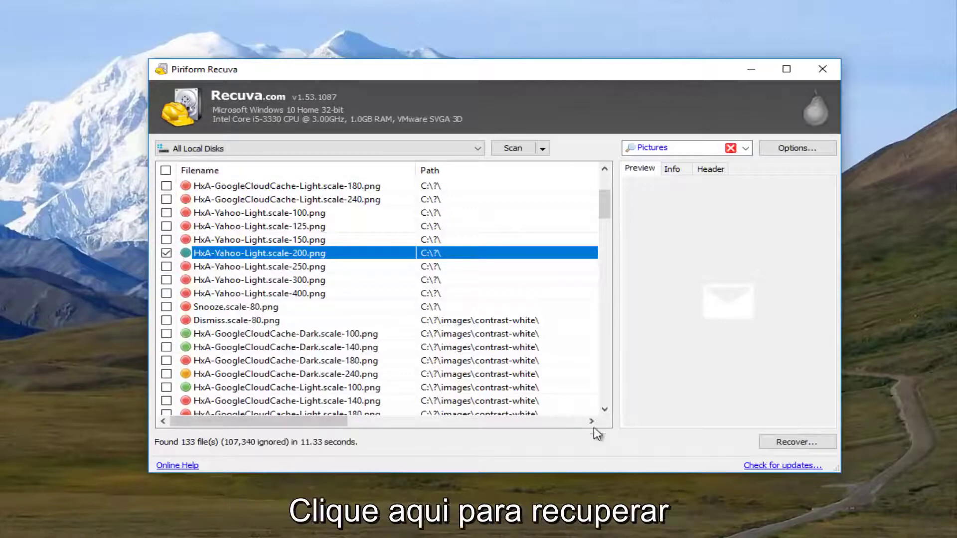
Recover the checked file to the Desktop, answering Yes to the same-drive warning
left_click(788, 442)
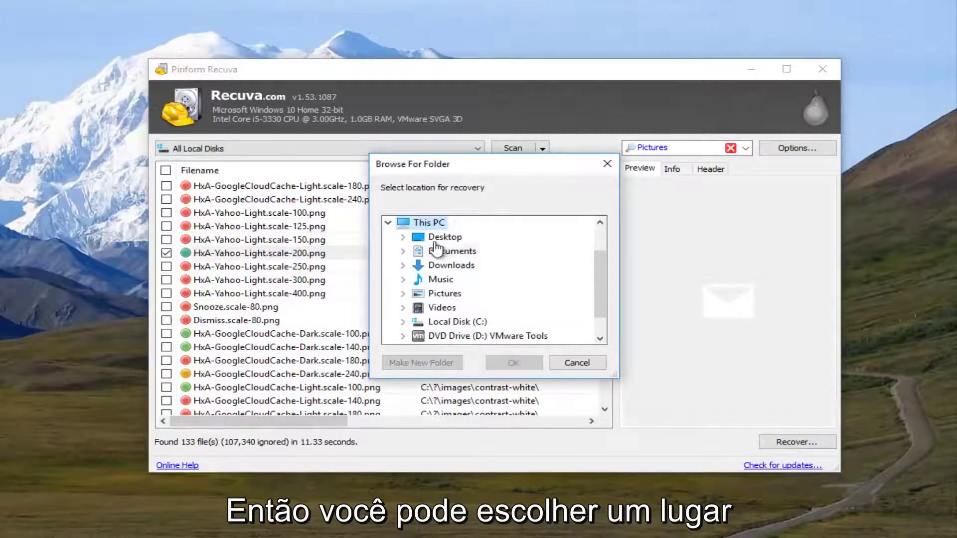
left_click(447, 237)
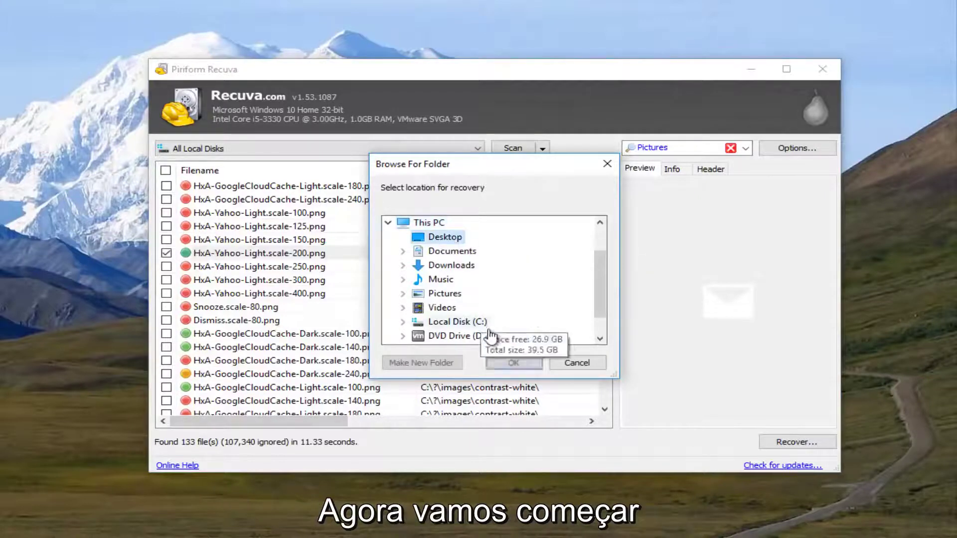
left_click(505, 369)
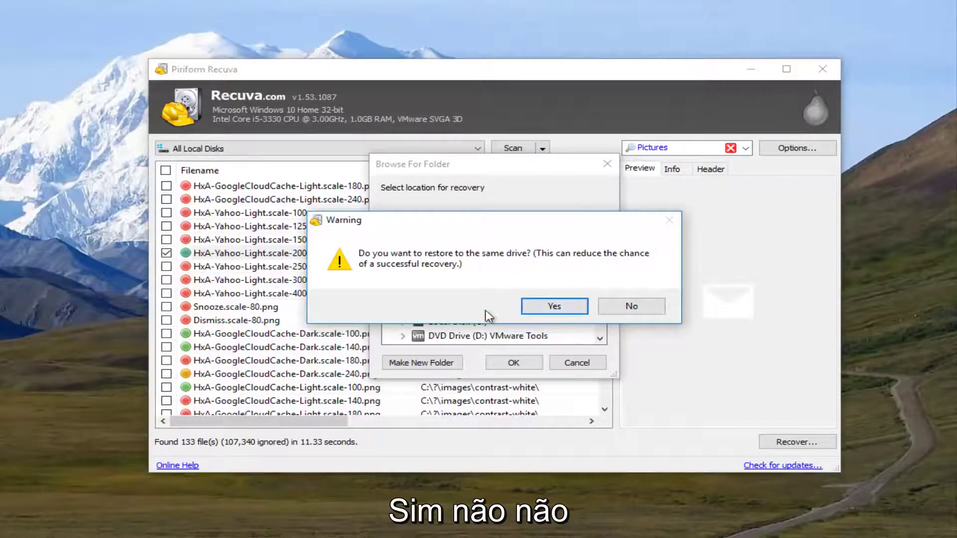
left_click(552, 306)
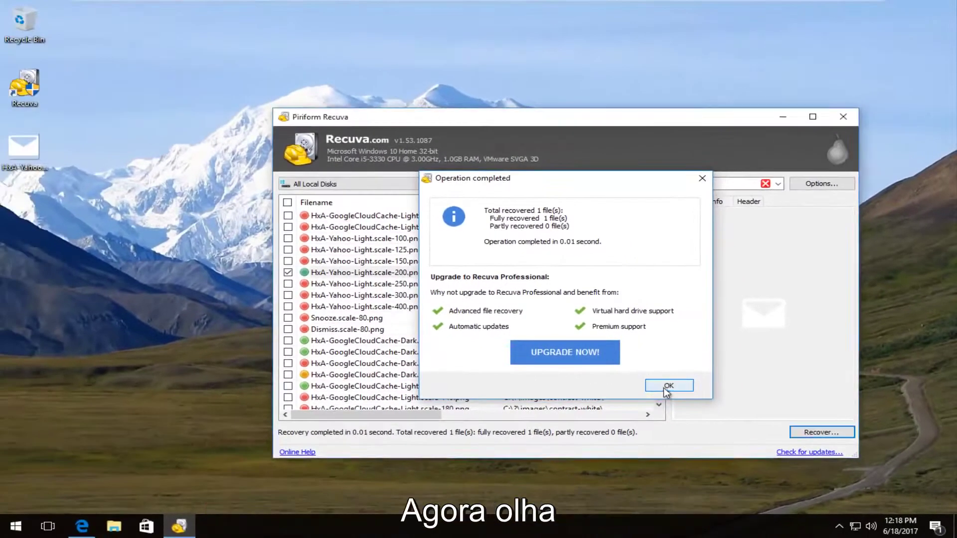
Close Recuva and open the recovered HxA-Yahoo-Light.scale-200.png in Photos
left_click(619, 387)
left_click(837, 123)
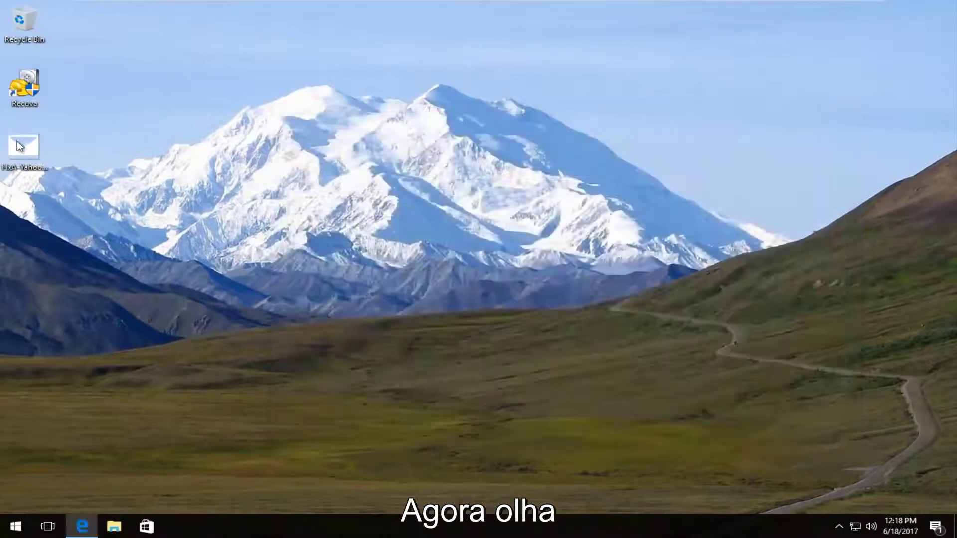
double_click(20, 142)
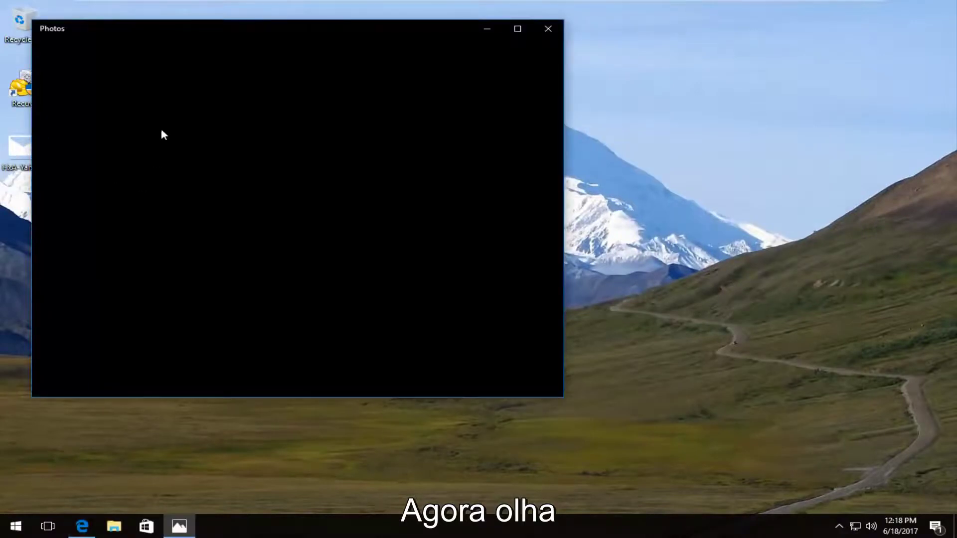
left_click_drag(178, 29, 371, 46)
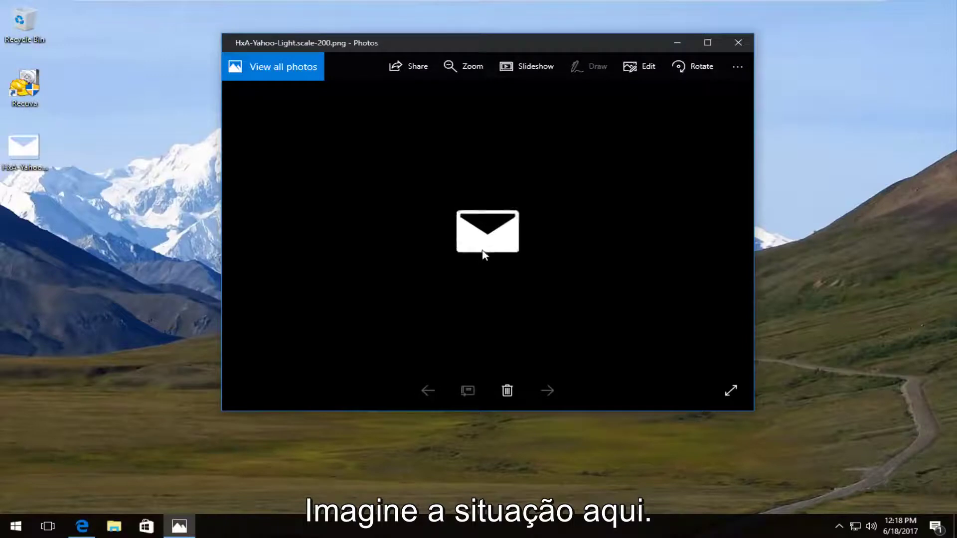
Close Photos and delete the recovered image from the desktop
left_click(736, 43)
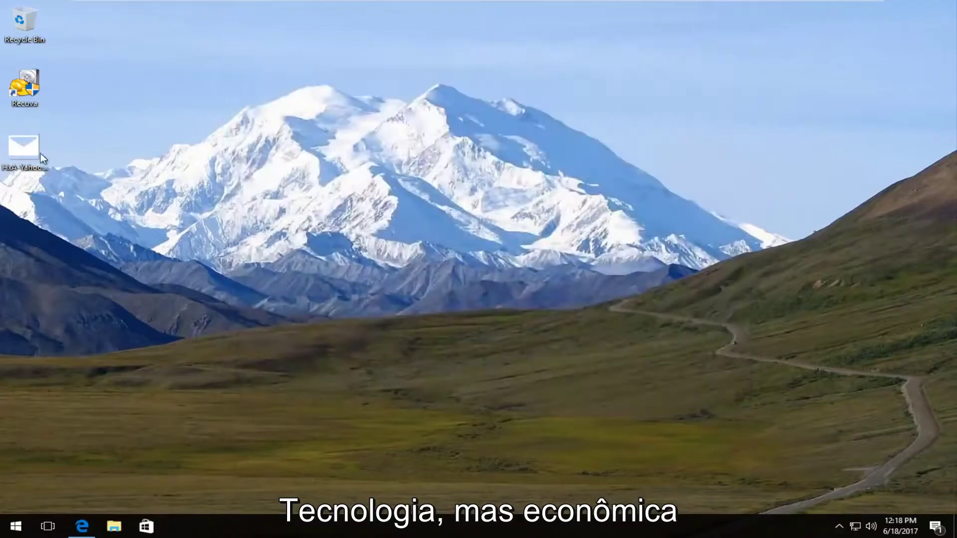
left_click(10, 148)
key("Delete")
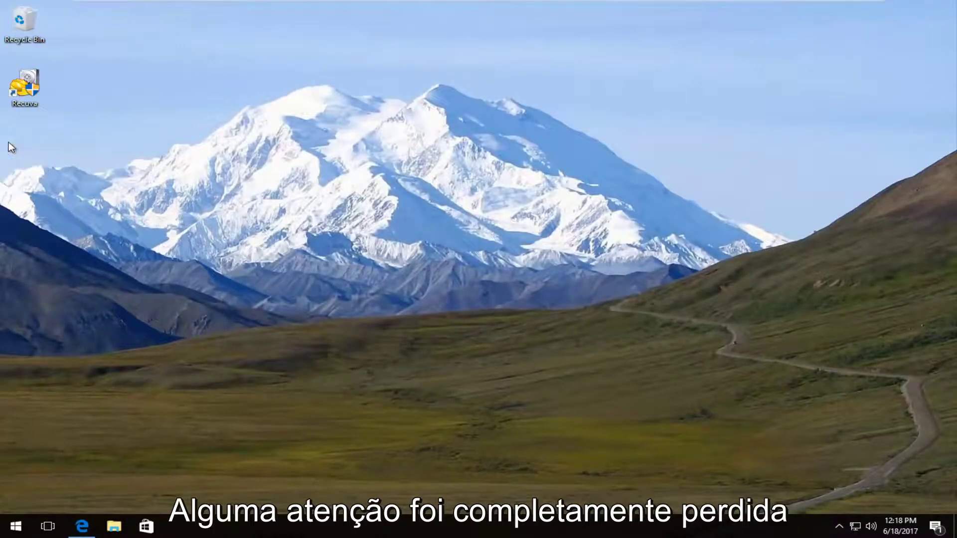
Relaunch Recuva, search all file types everywhere with Enable Deep Scan ticked, and start
double_click(21, 88)
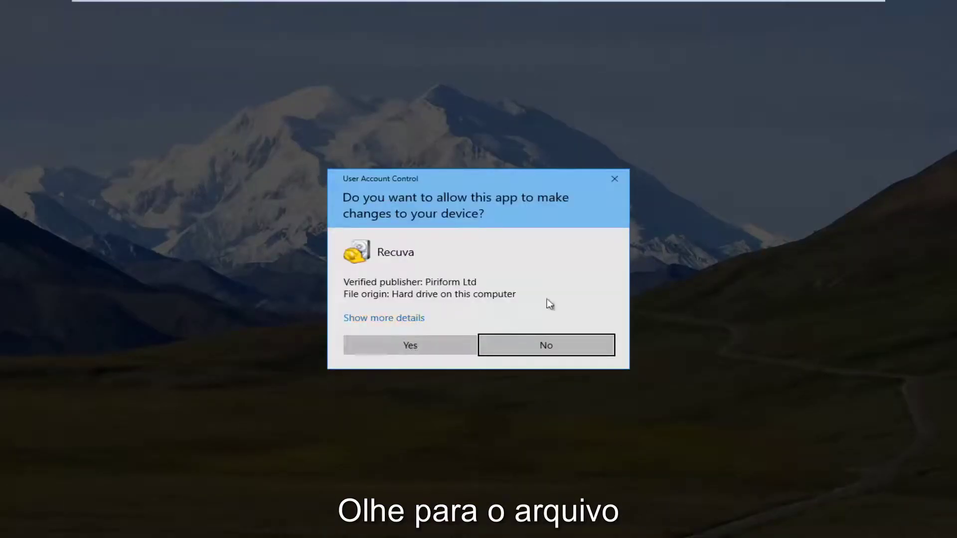
left_click(393, 348)
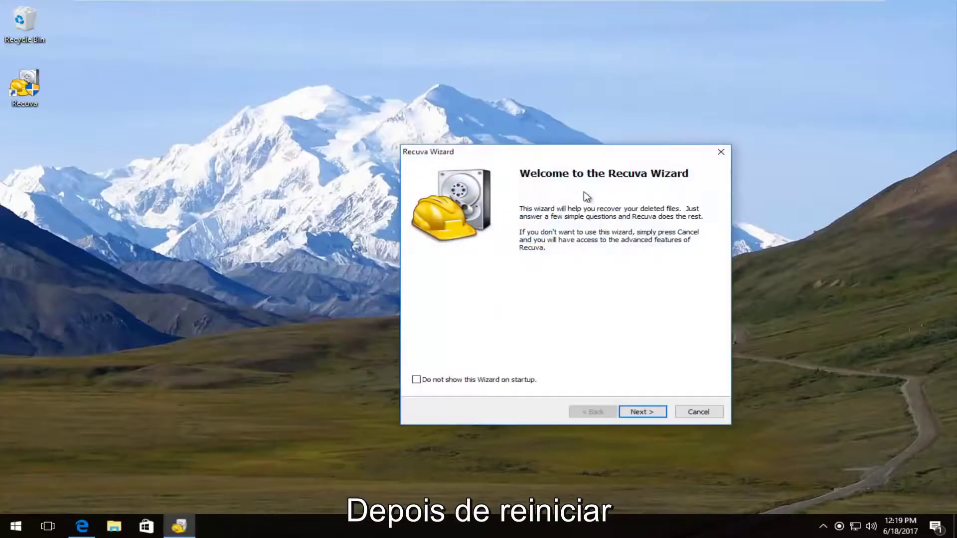
left_click_drag(470, 158, 336, 106)
left_click(490, 360)
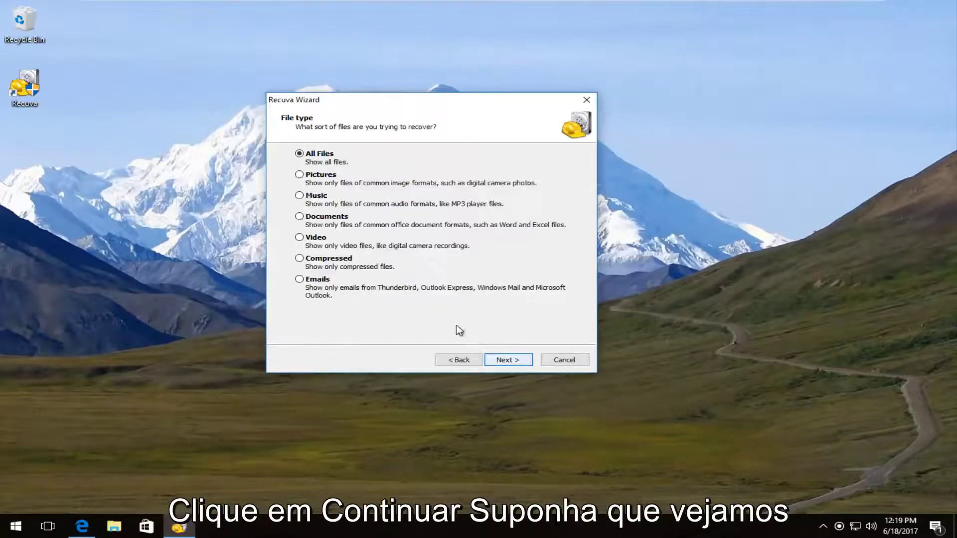
left_click(301, 217)
left_click(507, 359)
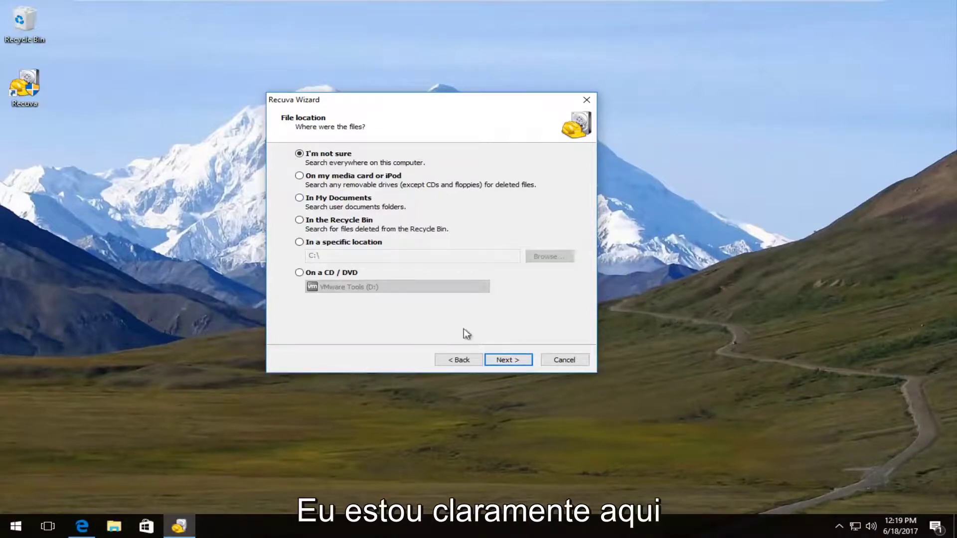
left_click(501, 362)
left_click(397, 255)
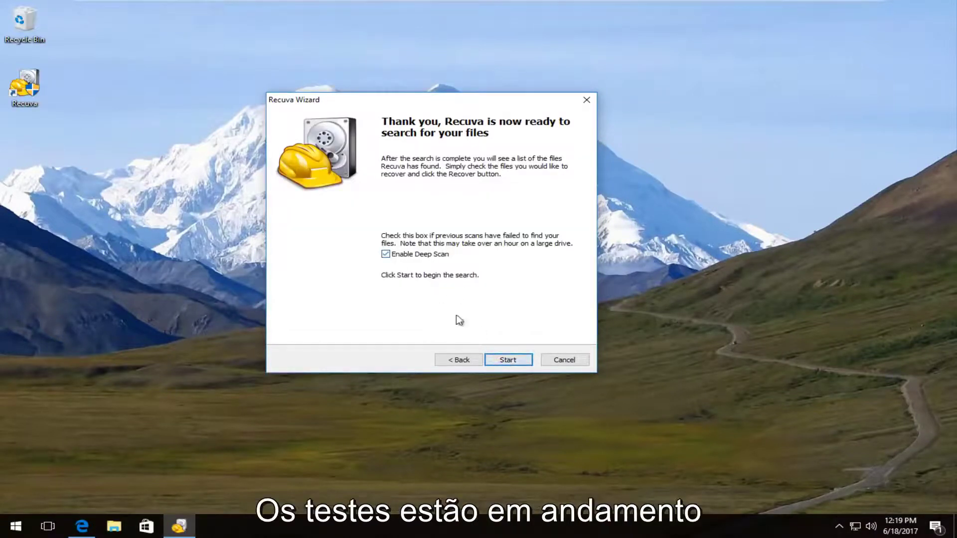
left_click(518, 361)
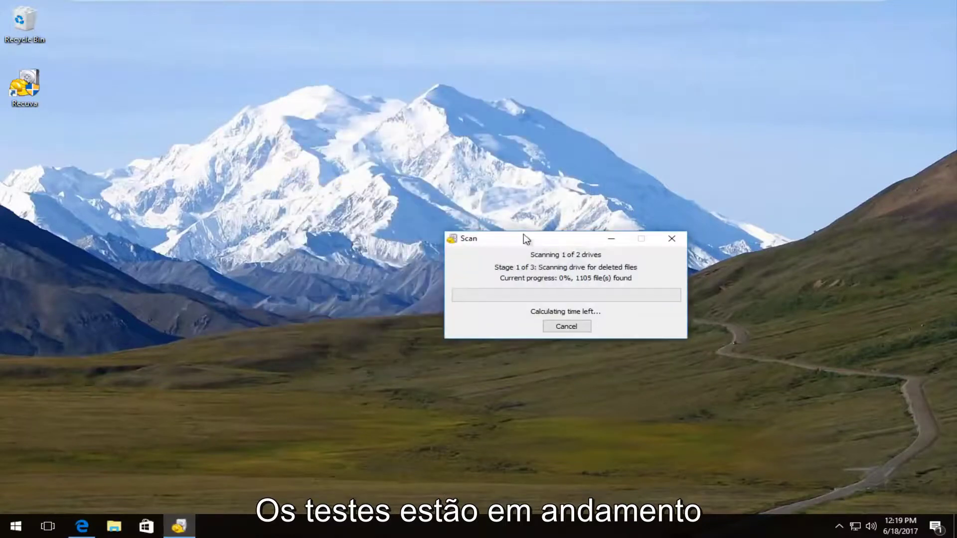
Move the Scan progress dialog aside and cancel the deep scan at 3%
left_click_drag(530, 238, 413, 184)
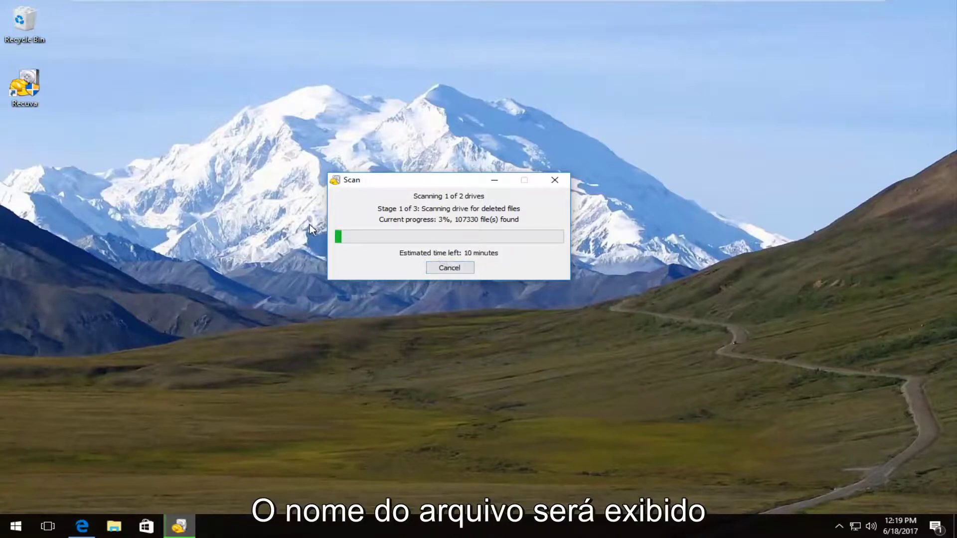
left_click(441, 269)
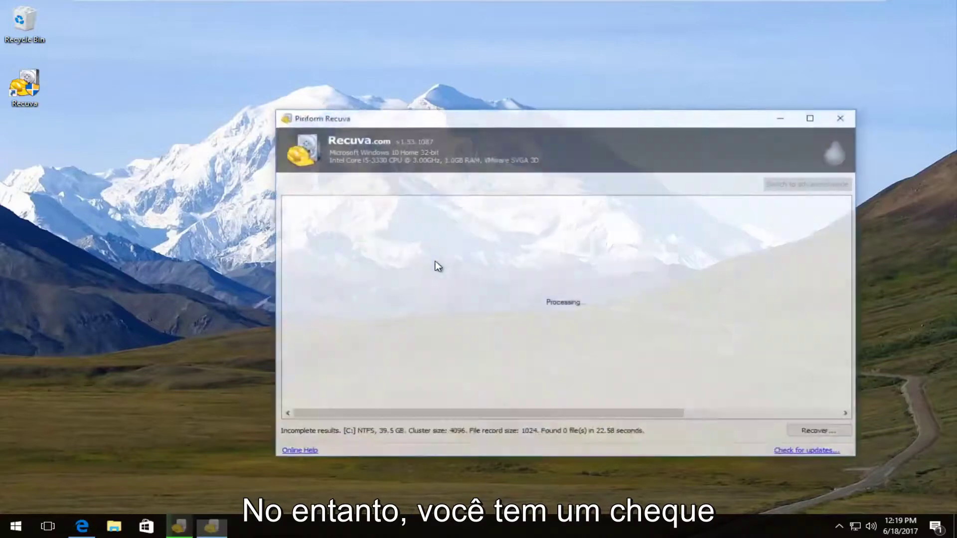